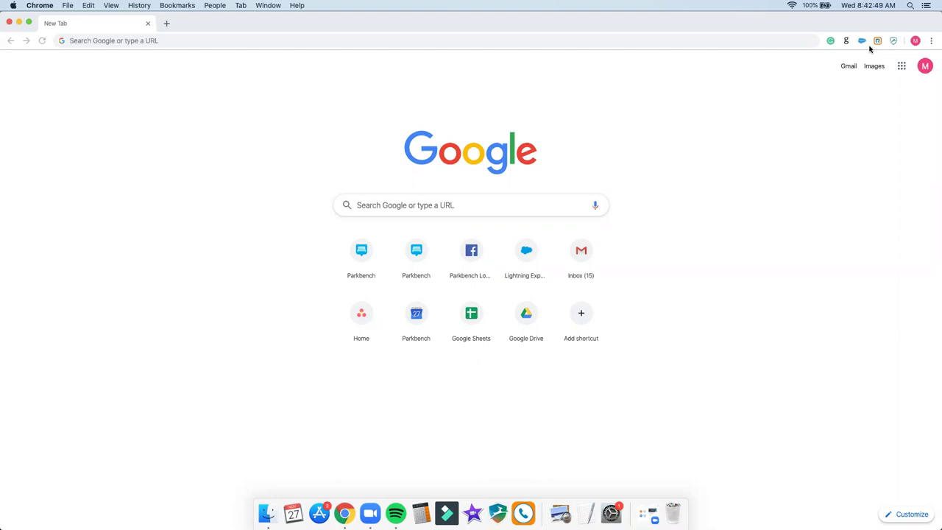
Step: Go to parkbench.com from the browser's address bar
{"action": "left_click", "coordinate": [258, 42]}
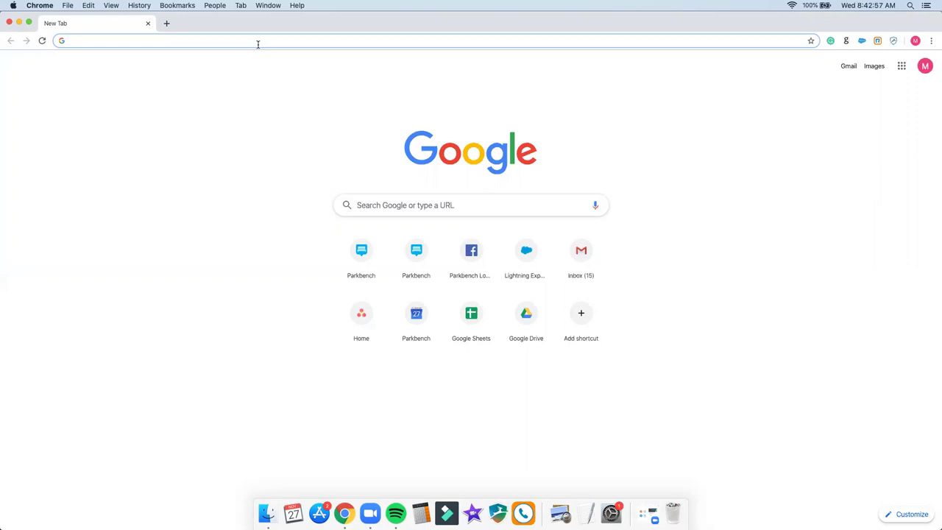
{"action": "type", "text": "par"}
{"action": "key", "text": "BackSpace"}
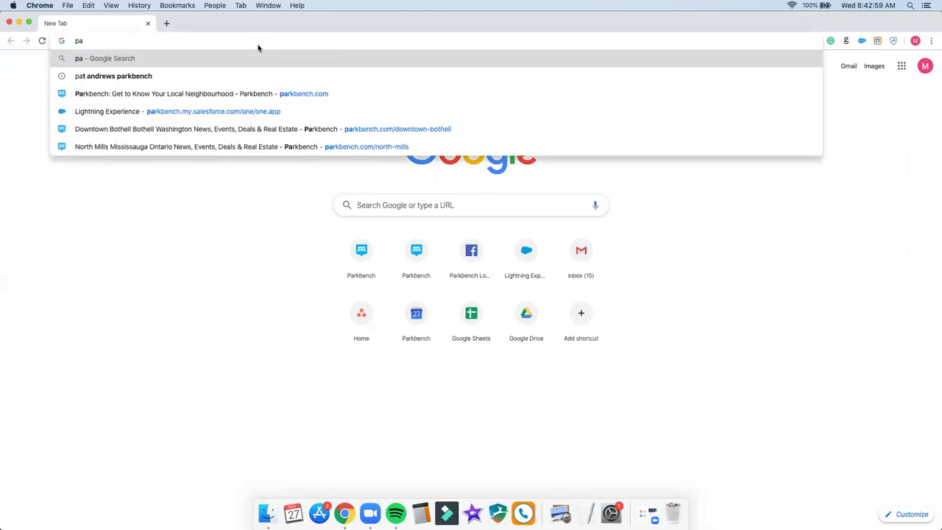
{"action": "key", "text": "Down"}
{"action": "key", "text": "Return"}
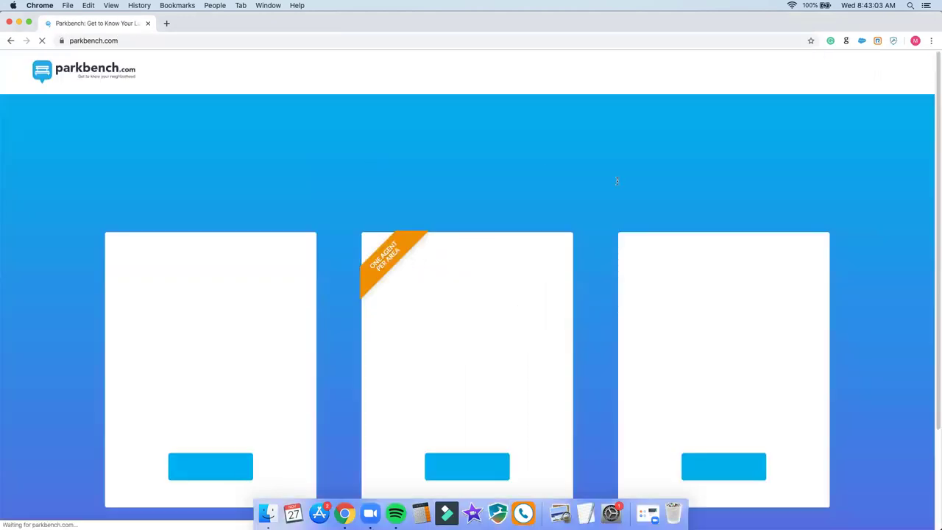
Step: Open the Control Panel from the Welcome menu and go to Interviews
{"action": "mouse_move", "coordinate": [888, 75]}
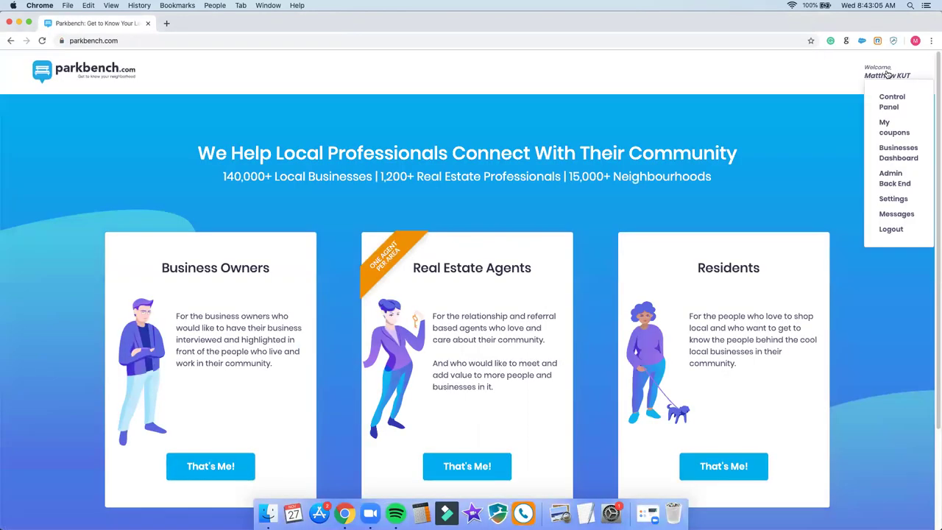
{"action": "left_click", "coordinate": [891, 101]}
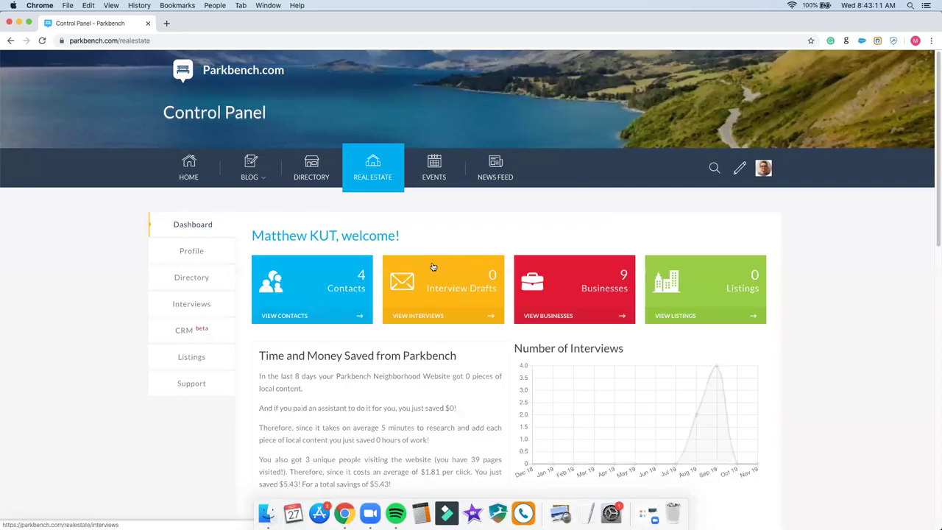
{"action": "left_click", "coordinate": [447, 290]}
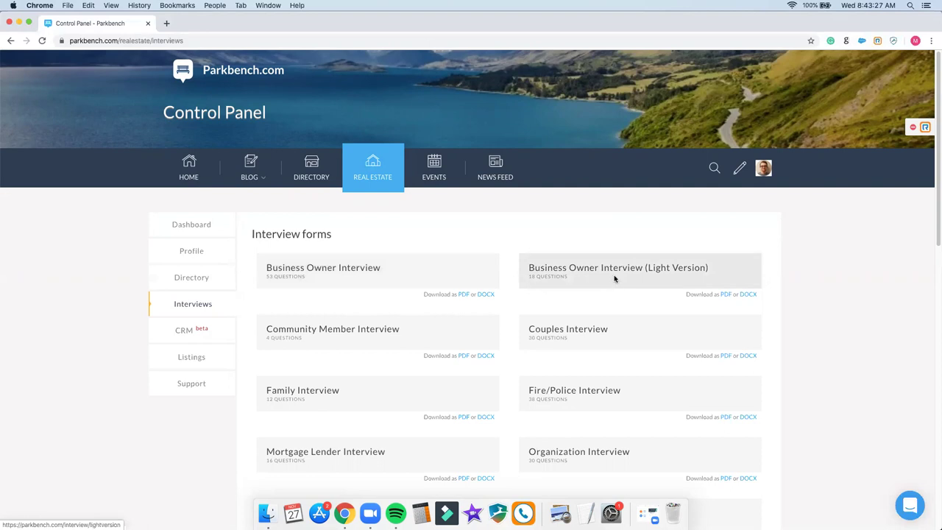
Step: Open Business Owner Interview (Light Version) and clear the business name, full name and position
{"action": "left_click", "coordinate": [614, 277]}
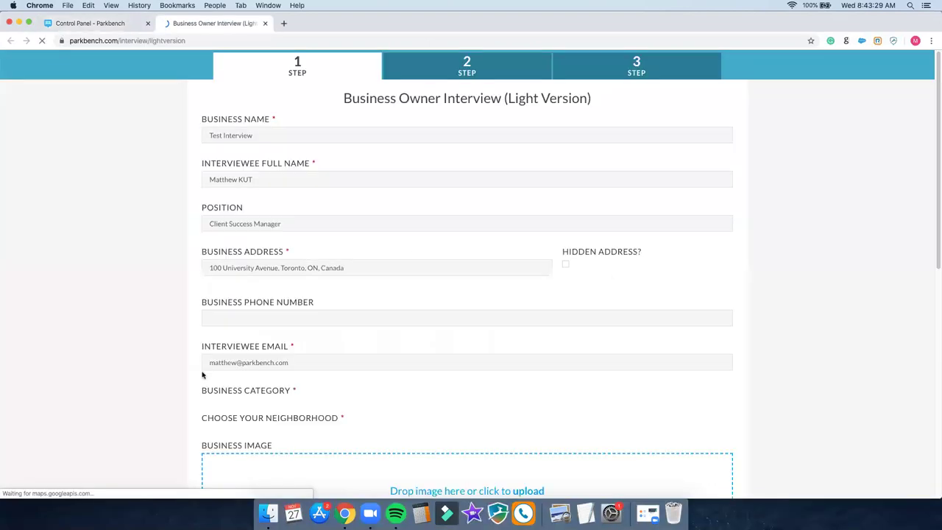
{"action": "triple_click", "coordinate": [280, 141]}
{"action": "key", "text": "BackSpace"}
{"action": "left_click", "coordinate": [269, 179]}
{"action": "triple_click", "coordinate": [269, 179]}
{"action": "key", "text": "BackSpace"}
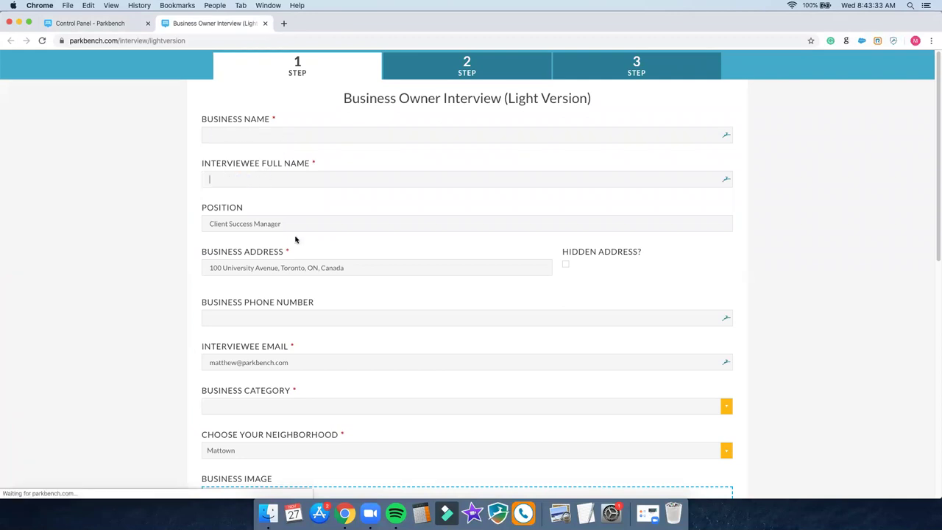
{"action": "triple_click", "coordinate": [290, 226]}
{"action": "key", "text": "BackSpace"}
Step: Clear the prefilled business address and interviewee e-mail on Step 1
{"action": "double_click", "coordinate": [354, 267]}
{"action": "triple_click", "coordinate": [353, 268]}
{"action": "key", "text": "BackSpace"}
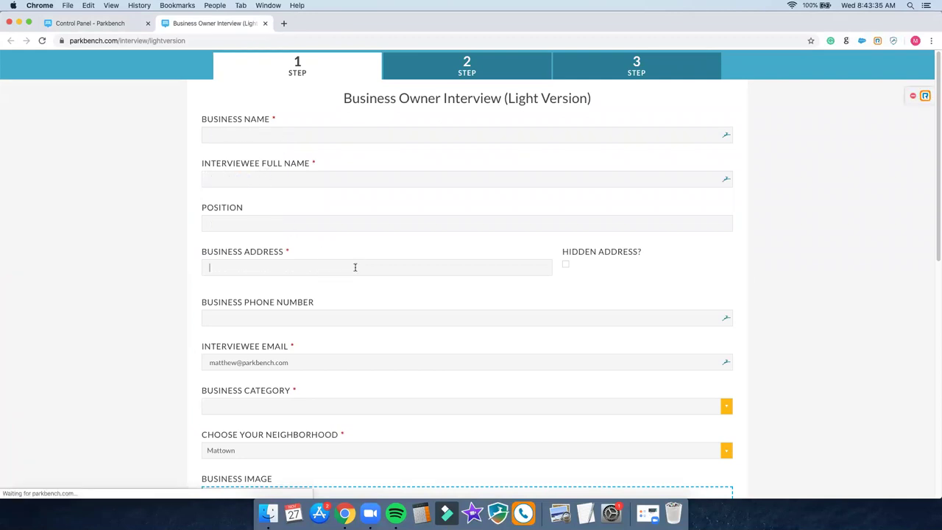
{"action": "triple_click", "coordinate": [301, 362]}
{"action": "key", "text": "BackSpace"}
{"action": "scroll", "coordinate": [265, 331], "scroll_direction": "down", "scroll_amount": 10}
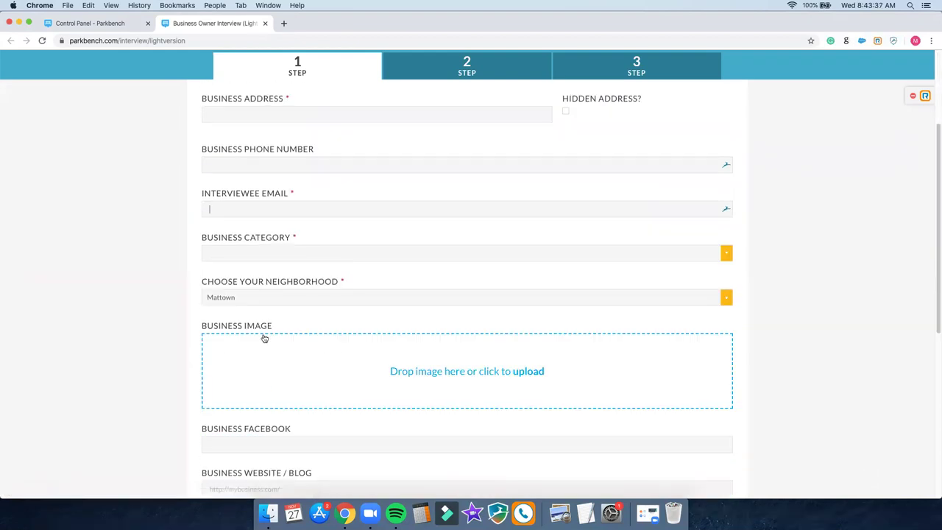
{"action": "scroll", "coordinate": [440, 102], "scroll_direction": "up", "scroll_amount": 2}
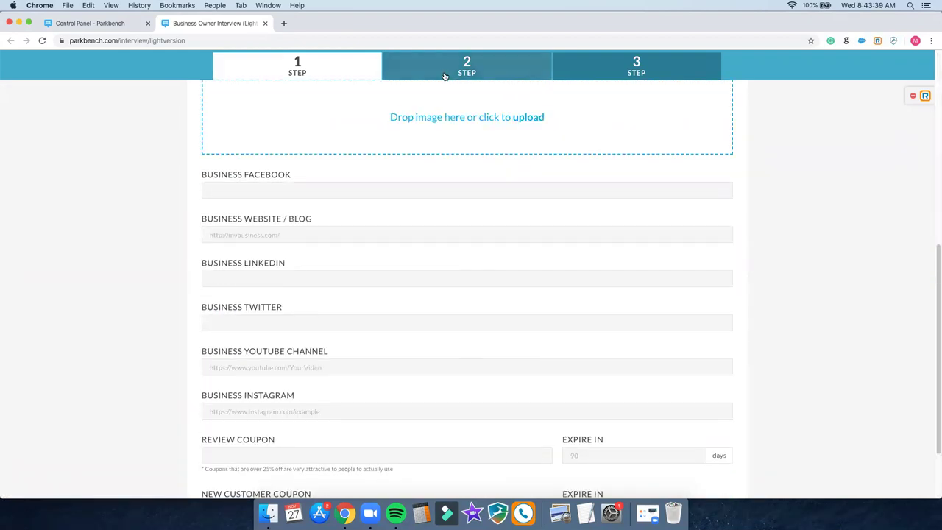
Step: Empty the blog video URL and summary on Step 3, then return to Step 1
{"action": "left_click", "coordinate": [448, 70]}
{"action": "left_click", "coordinate": [635, 69]}
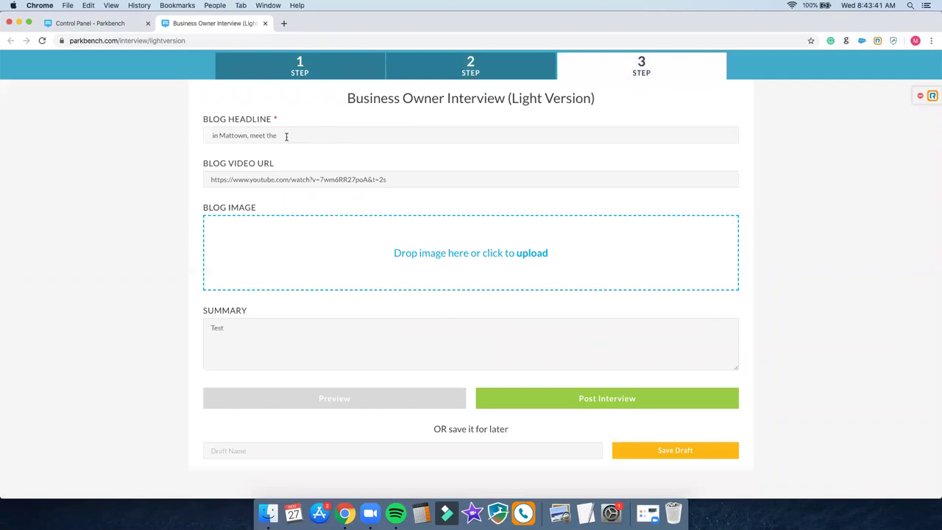
{"action": "triple_click", "coordinate": [336, 179]}
{"action": "key", "text": "BackSpace"}
{"action": "left_click", "coordinate": [266, 327]}
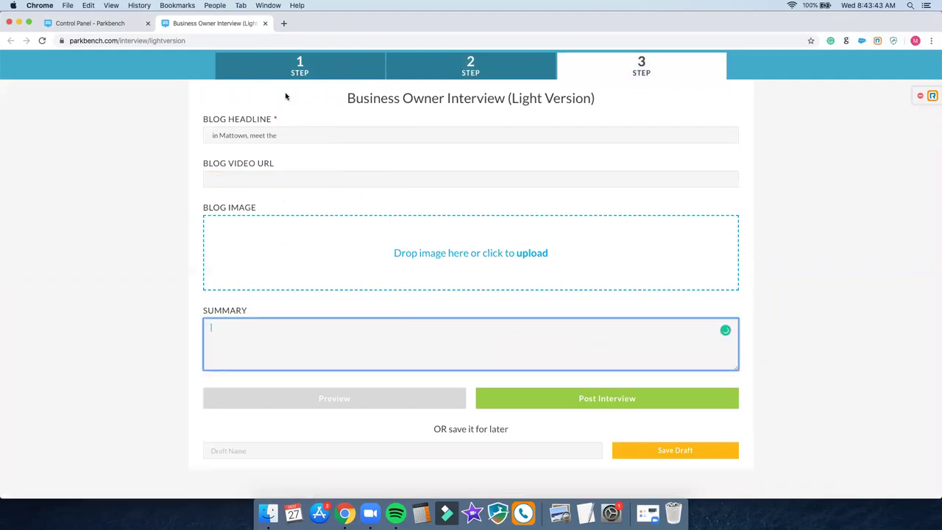
{"action": "left_click", "coordinate": [284, 71]}
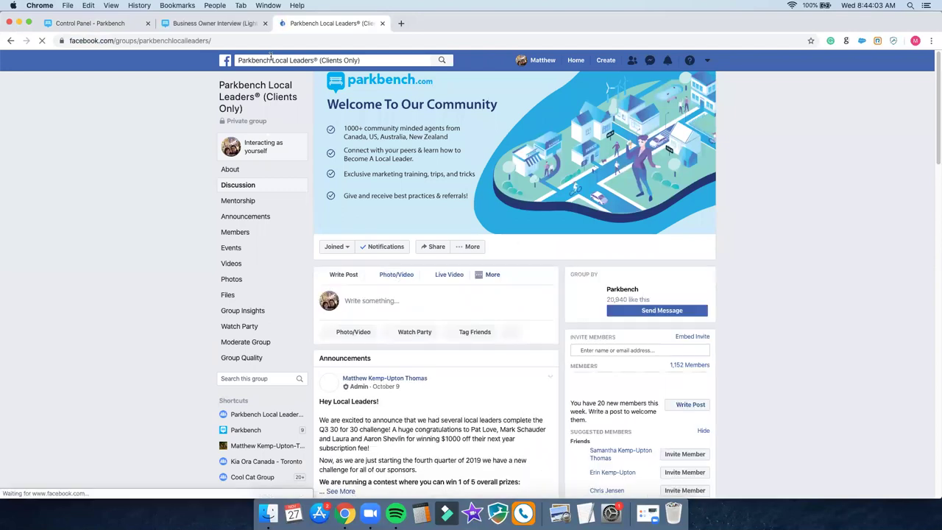
Step: Search Facebook Pages for 'snakes and lattes toronto', open the 489 College St. page, and return to the form
{"action": "left_click", "coordinate": [271, 58]}
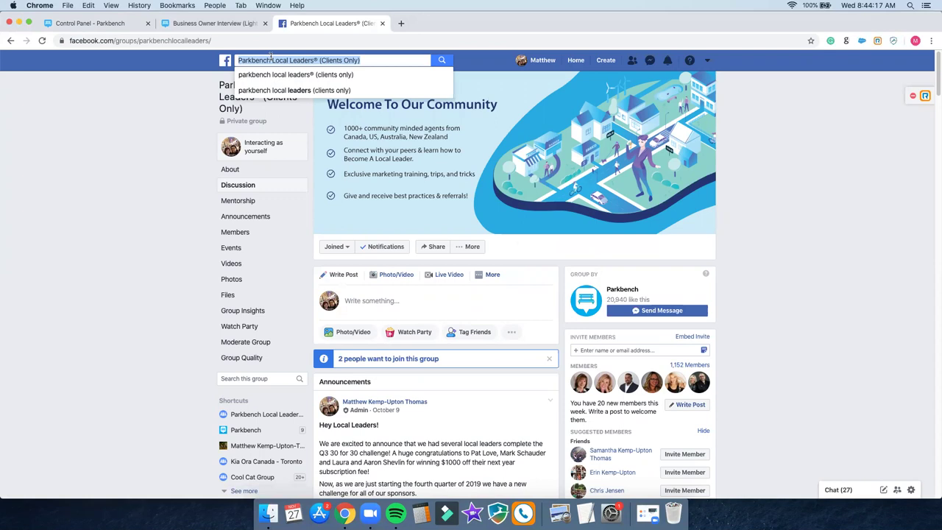
{"action": "type", "text": "snakes"}
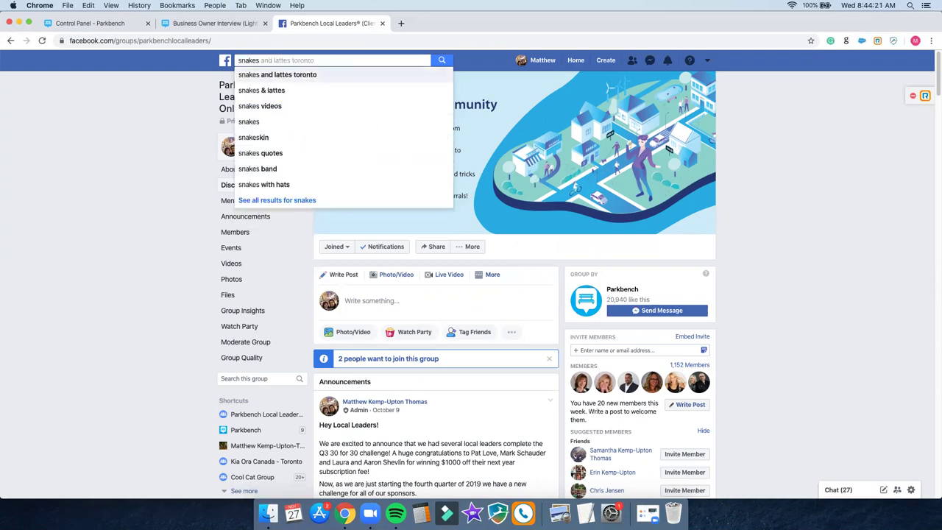
{"action": "key", "text": "Return"}
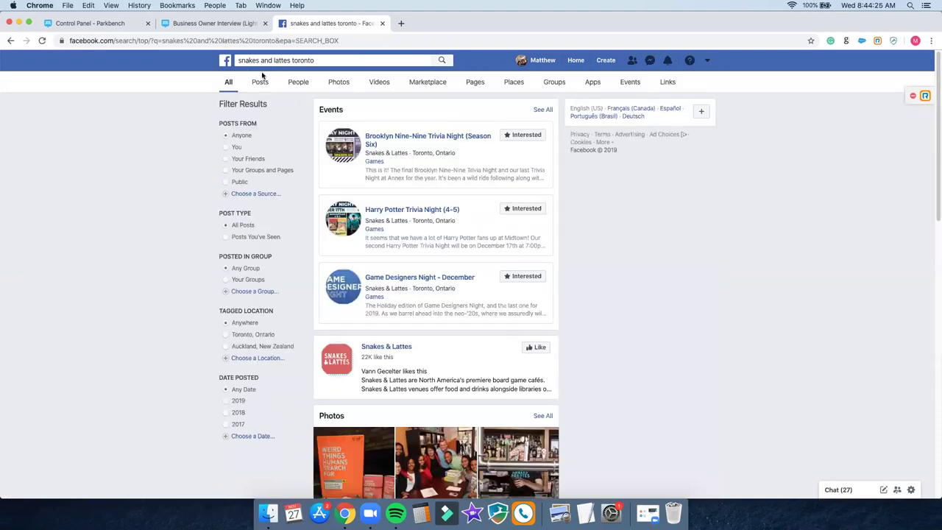
{"action": "left_click", "coordinate": [475, 83]}
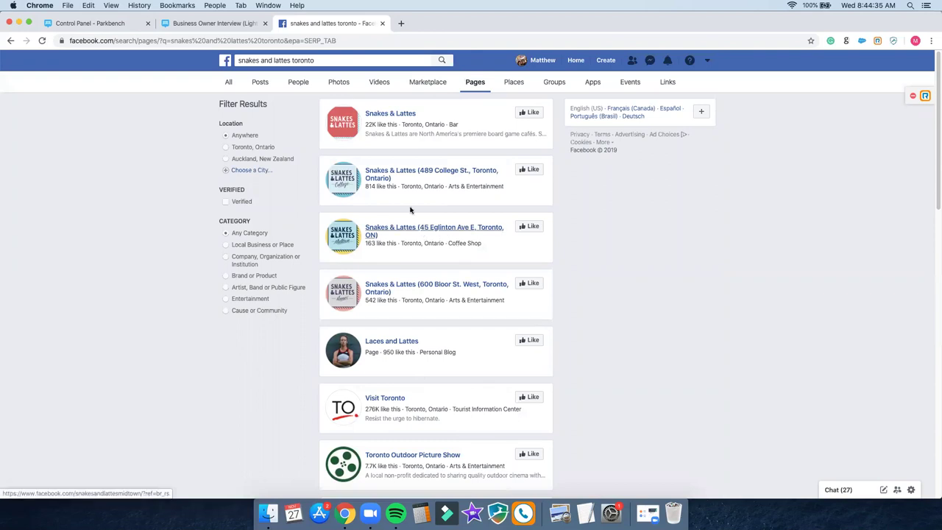
{"action": "left_click", "coordinate": [402, 172]}
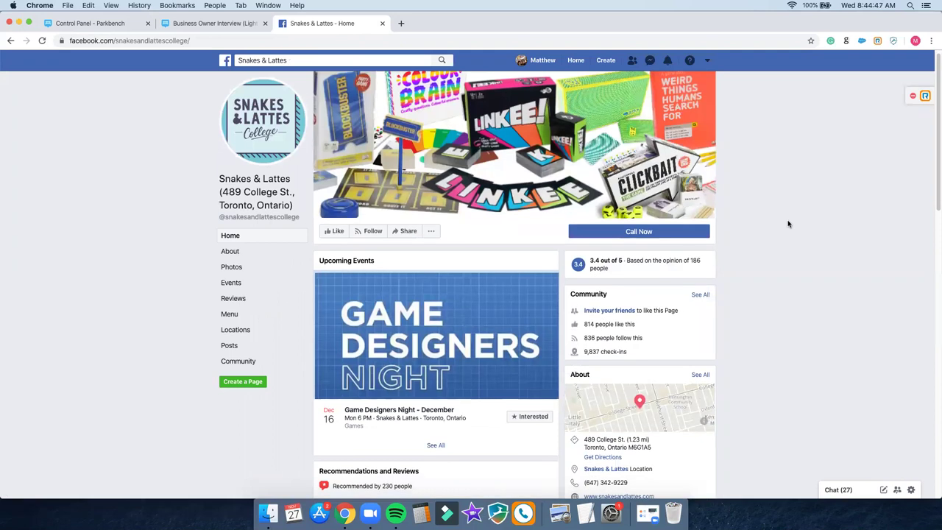
{"action": "left_click", "coordinate": [202, 24]}
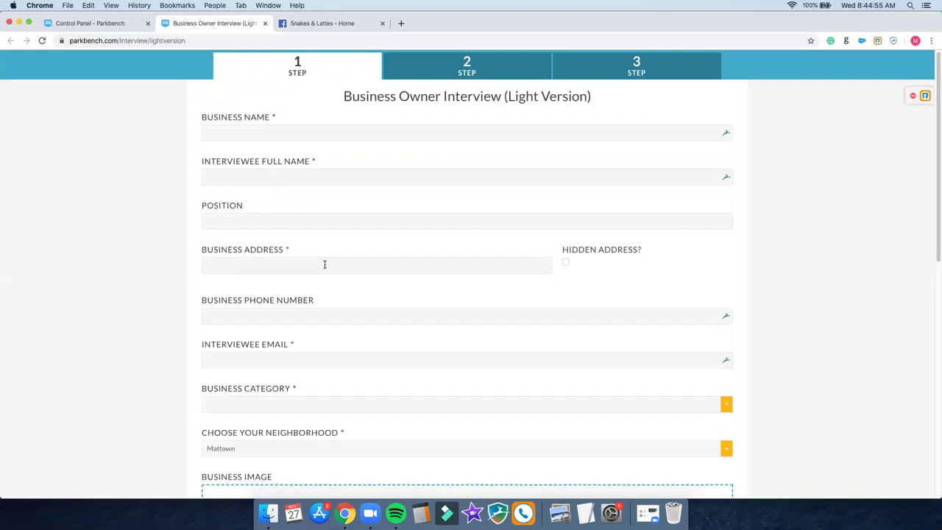
Step: Enter business name 'Snakes and Lattes (College Street)', the interviewee's full name, and position Owner
{"action": "scroll", "coordinate": [325, 264], "scroll_direction": "down", "scroll_amount": 2}
{"action": "scroll", "coordinate": [325, 264], "scroll_direction": "down", "scroll_amount": 5}
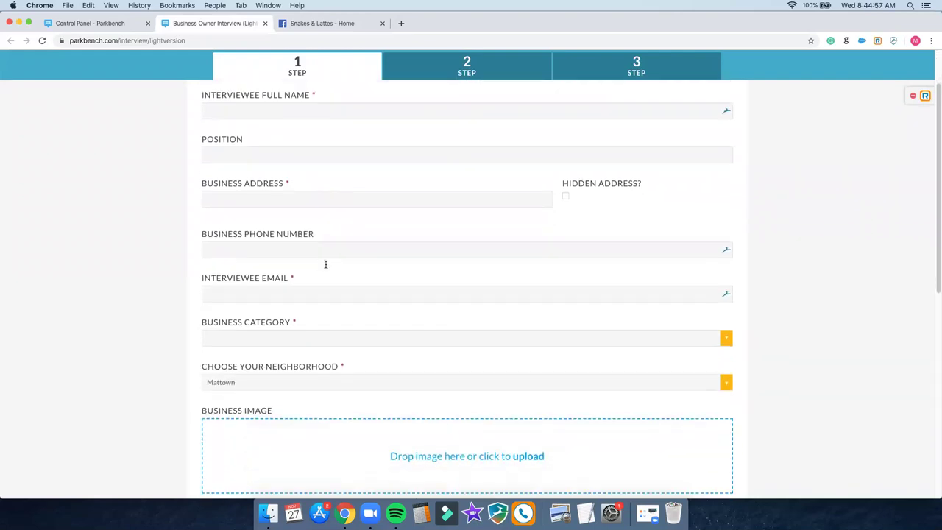
{"action": "scroll", "coordinate": [331, 276], "scroll_direction": "up", "scroll_amount": 7}
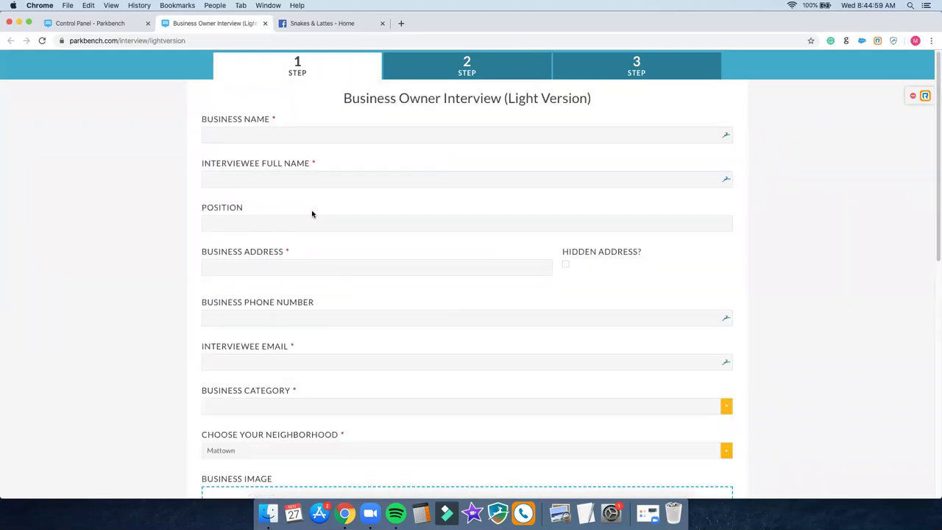
{"action": "left_click", "coordinate": [323, 24]}
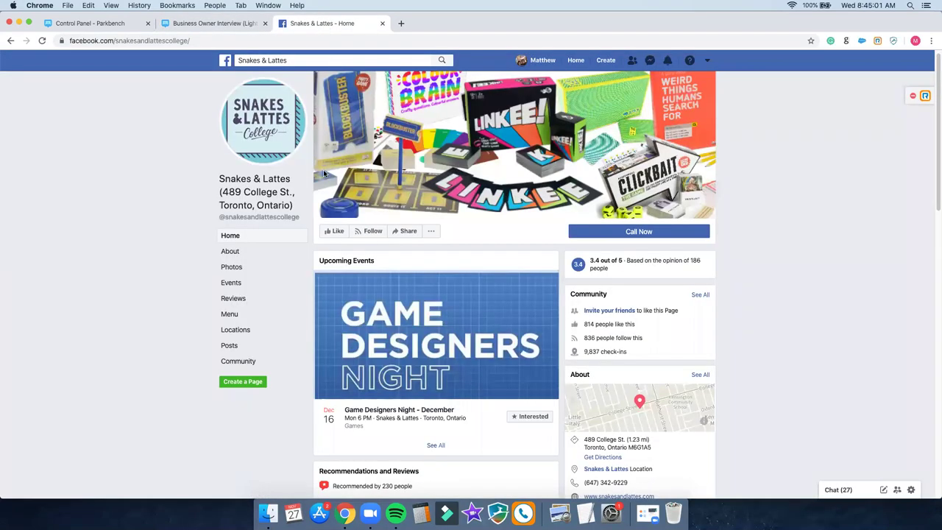
{"action": "left_click", "coordinate": [238, 26]}
{"action": "type", "text": "Sn"}
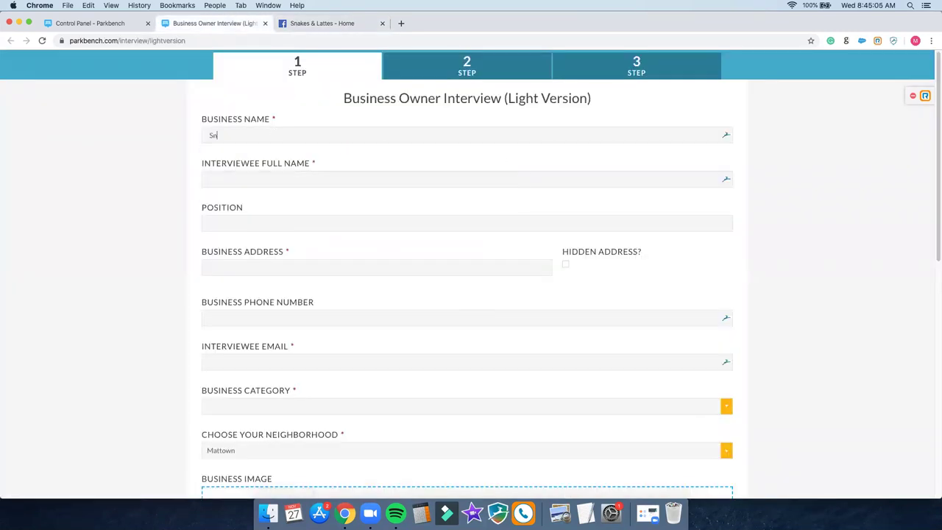
{"action": "type", "text": "akes and Lattes (College Street"}
{"action": "key", "text": "Tab"}
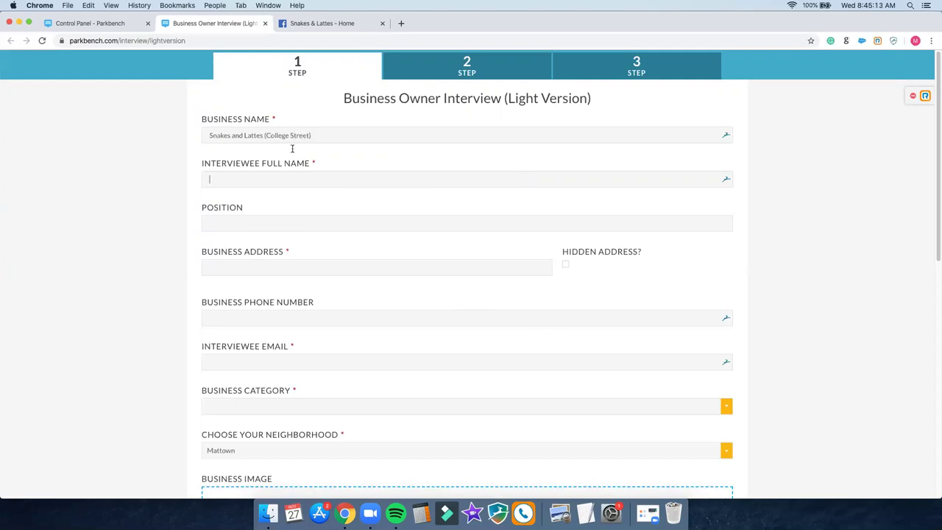
{"action": "type", "text": "Owne"}
{"action": "type", "text": "r"}
{"action": "key", "text": "Tab"}
Step: Copy '489 College St.' from Facebook into Business Address and pick the Toronto suggestion
{"action": "left_click", "coordinate": [343, 24]}
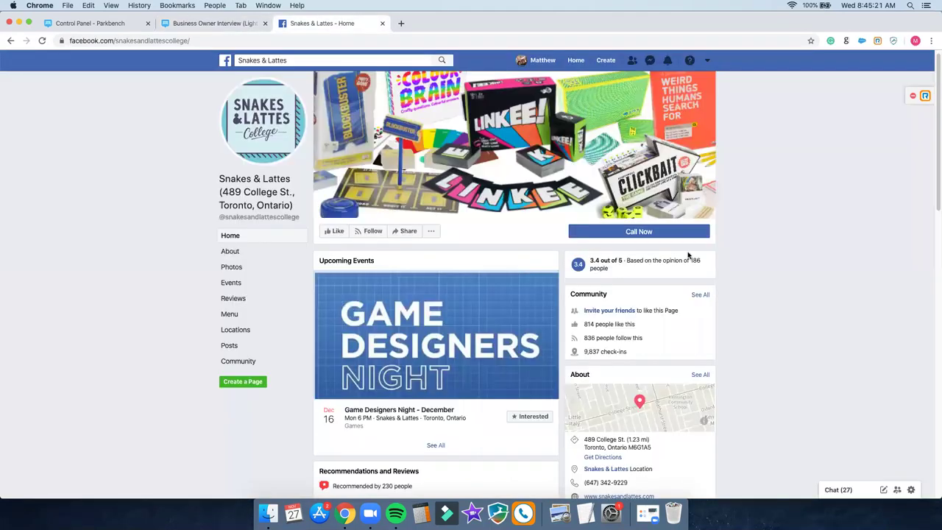
{"action": "scroll", "coordinate": [799, 279], "scroll_direction": "down", "scroll_amount": 1}
{"action": "scroll", "coordinate": [799, 279], "scroll_direction": "down", "scroll_amount": 3}
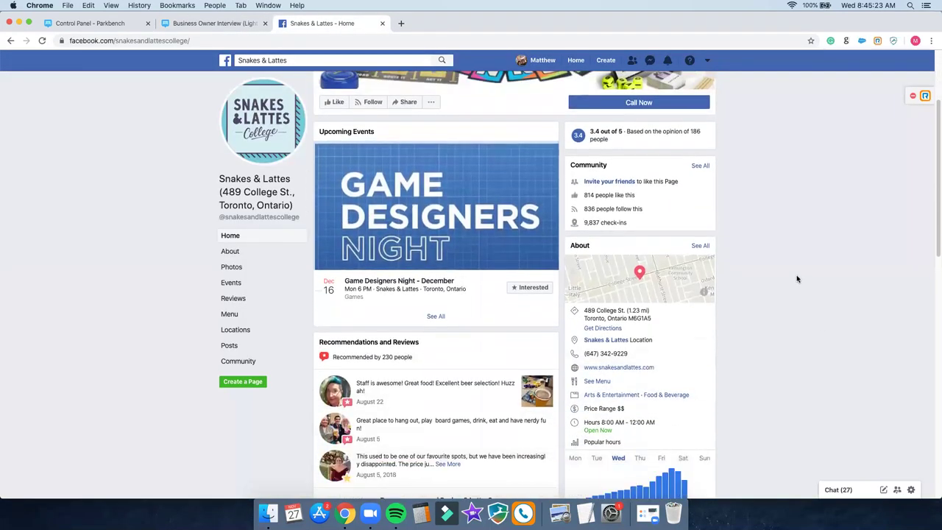
{"action": "left_click_drag", "start_coordinate": [653, 319], "coordinate": [585, 312]}
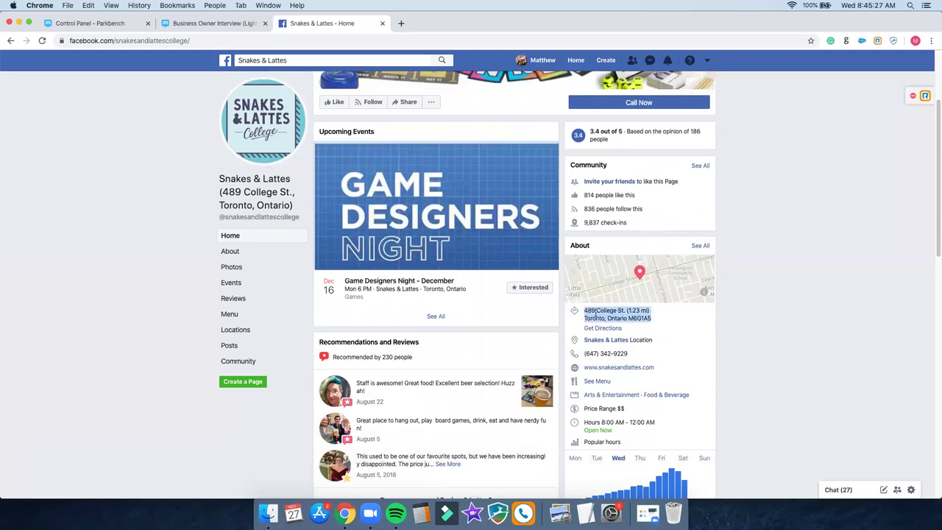
{"action": "left_click", "coordinate": [596, 313]}
{"action": "left_click_drag", "start_coordinate": [585, 311], "coordinate": [628, 306]}
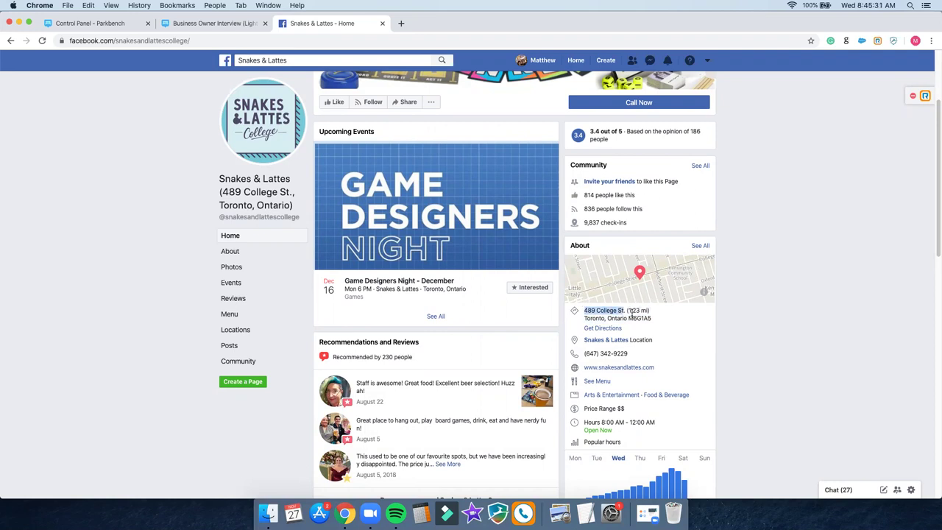
{"action": "right_click", "coordinate": [612, 312]}
{"action": "left_click", "coordinate": [631, 331]}
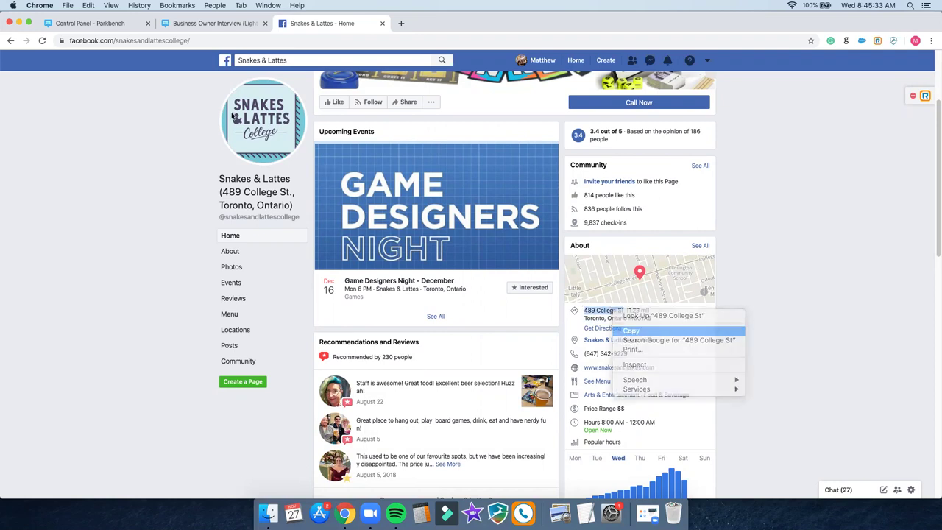
{"action": "left_click", "coordinate": [202, 24]}
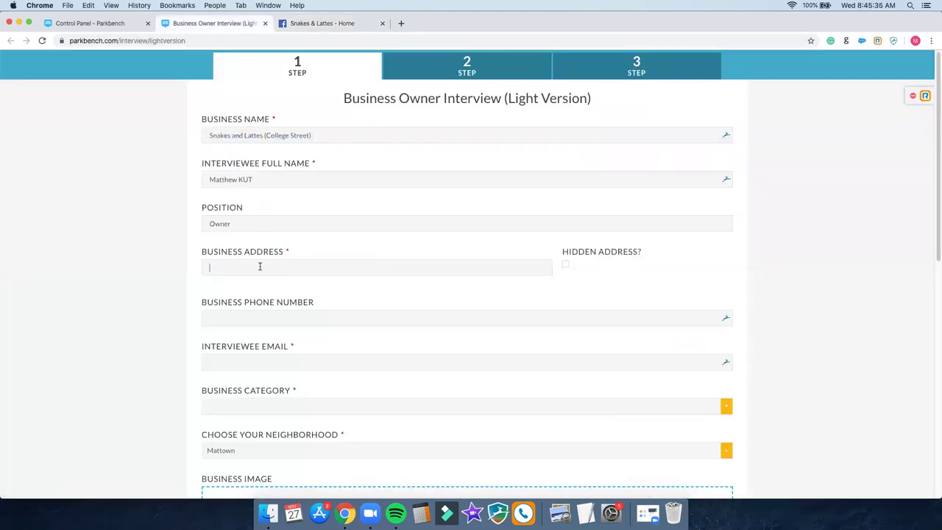
{"action": "key", "text": "super+v"}
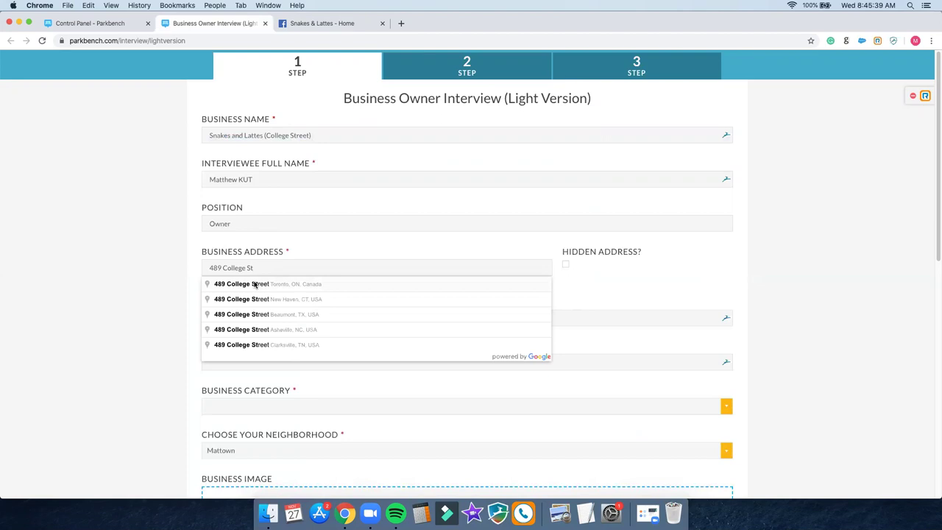
{"action": "left_click", "coordinate": [255, 285]}
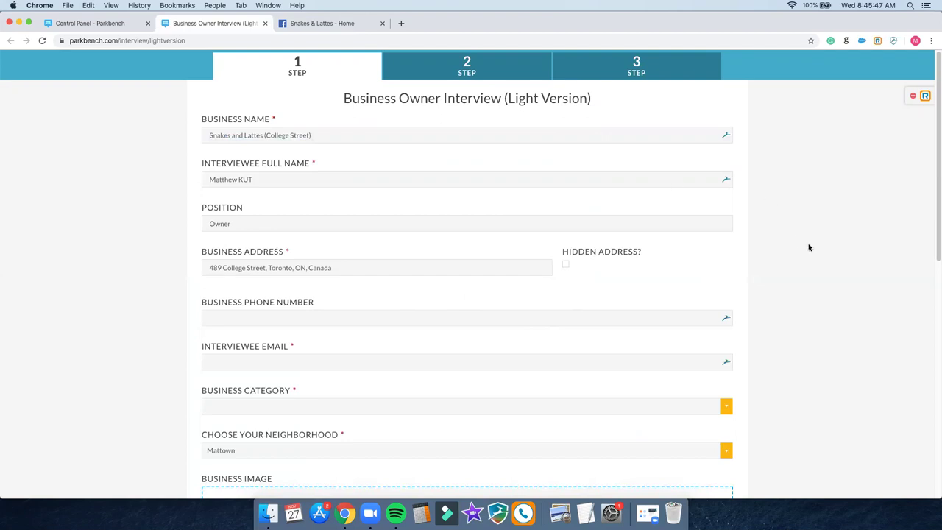
{"action": "scroll", "coordinate": [804, 221], "scroll_direction": "down", "scroll_amount": 4}
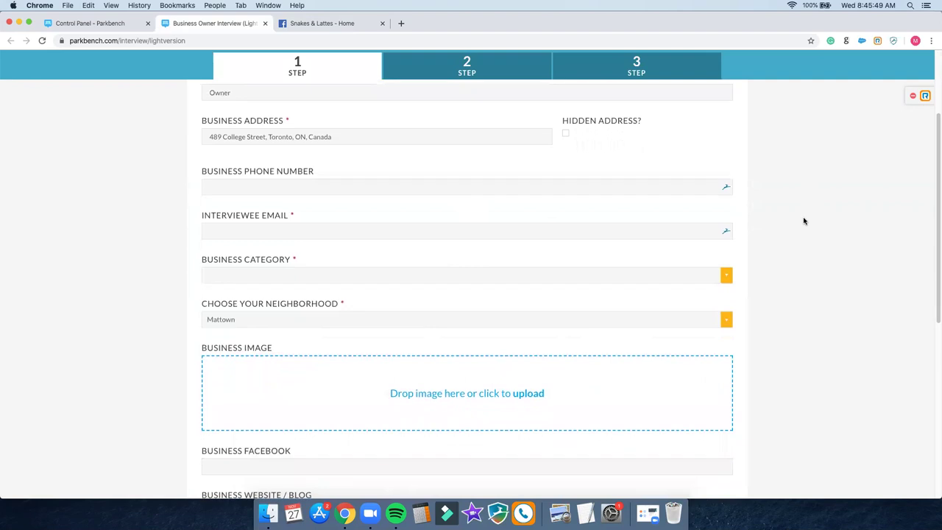
Step: Copy the café's phone number from Facebook into Business Phone Number
{"action": "left_click", "coordinate": [311, 25]}
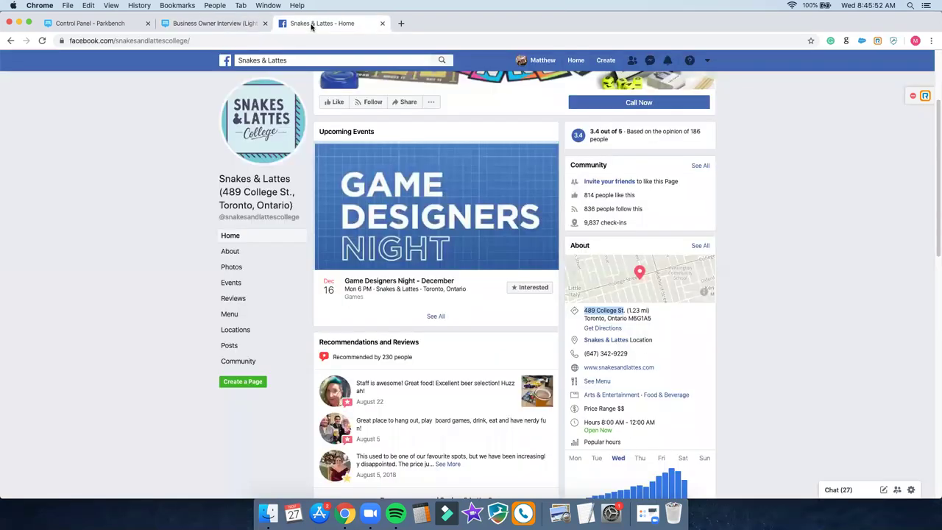
{"action": "left_click", "coordinate": [779, 332]}
{"action": "left_click_drag", "start_coordinate": [582, 357], "coordinate": [630, 355]}
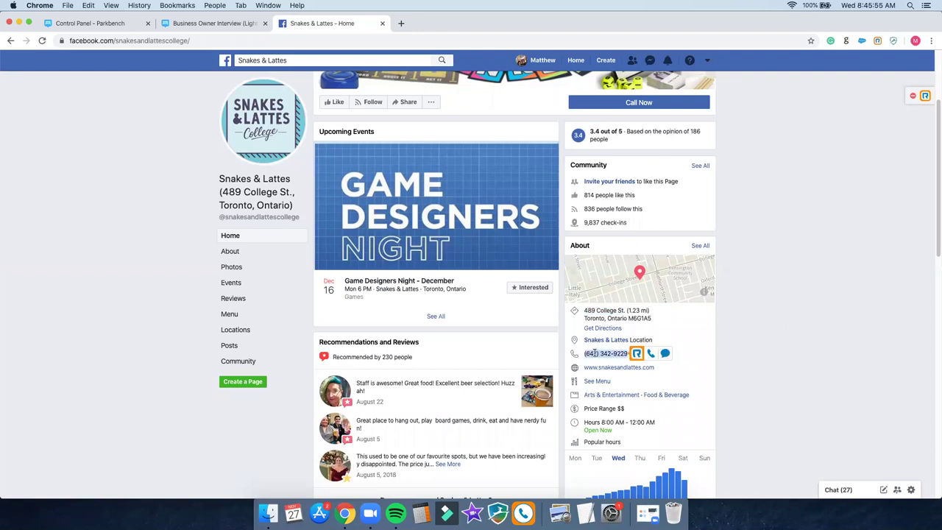
{"action": "right_click", "coordinate": [593, 352]}
{"action": "left_click", "coordinate": [611, 374]}
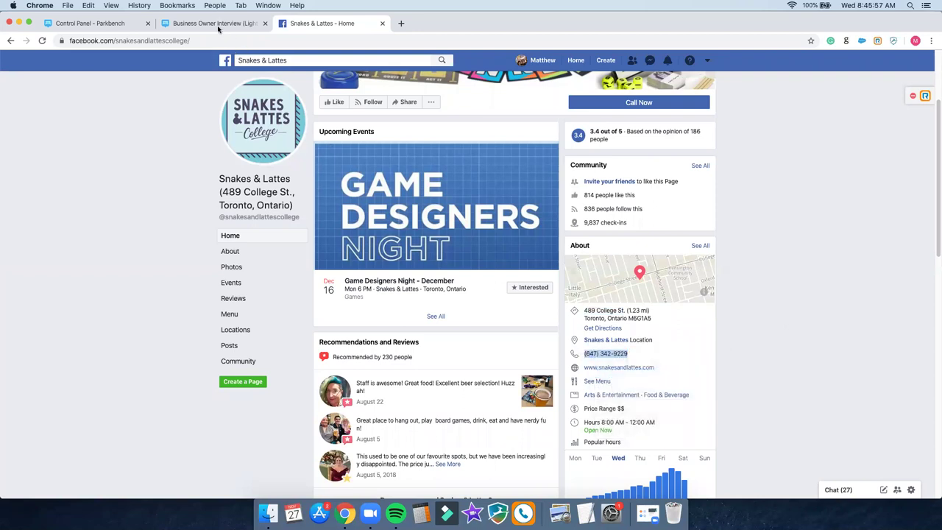
{"action": "left_click", "coordinate": [219, 28]}
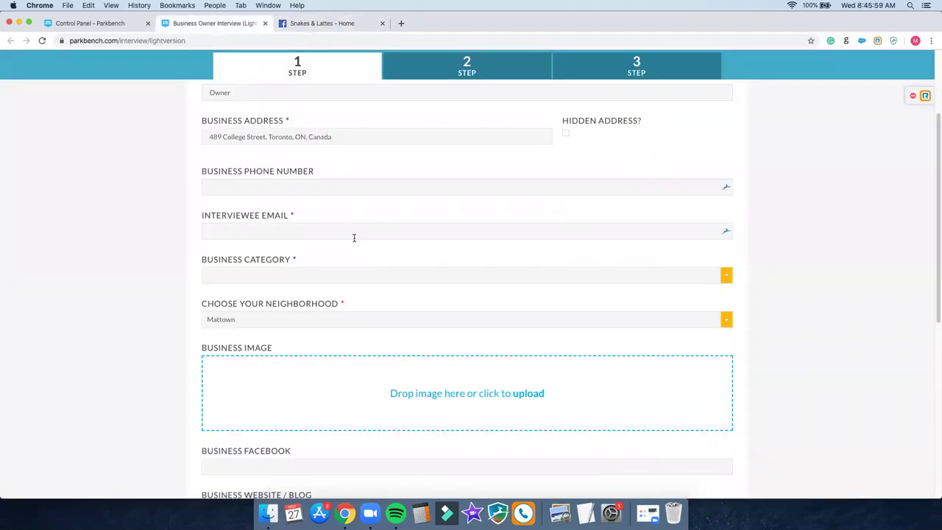
{"action": "left_click", "coordinate": [334, 187]}
{"action": "key", "text": "super+v"}
Step: Copy the contact e-mail from the Facebook About page into Interviewee Email
{"action": "left_click", "coordinate": [228, 228]}
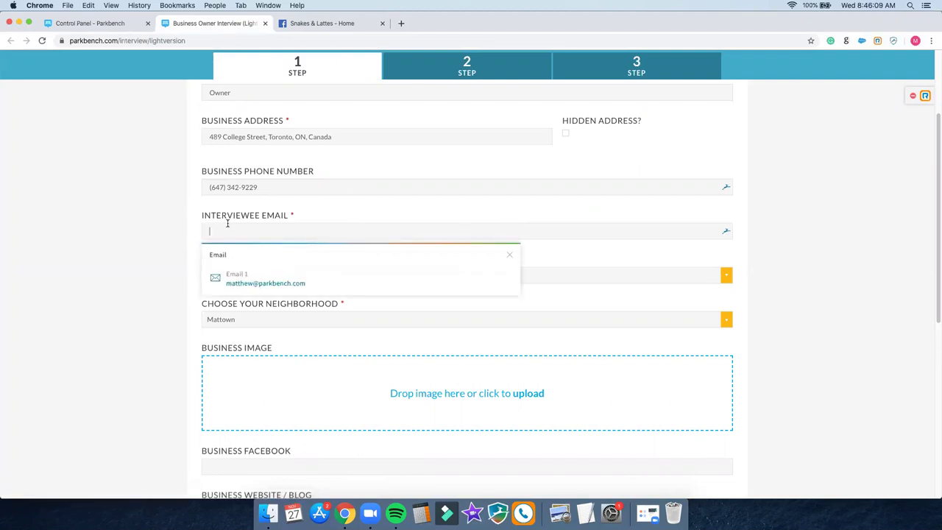
{"action": "left_click", "coordinate": [310, 24]}
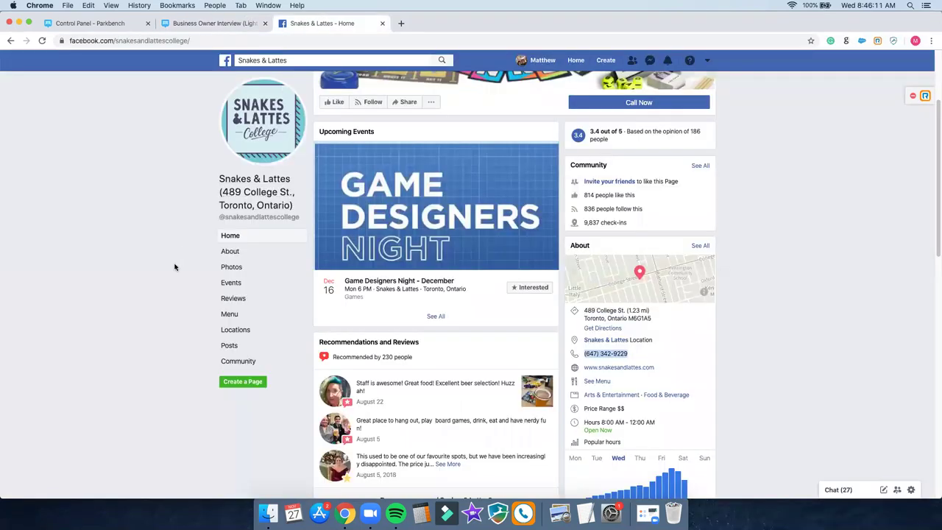
{"action": "left_click", "coordinate": [234, 253]}
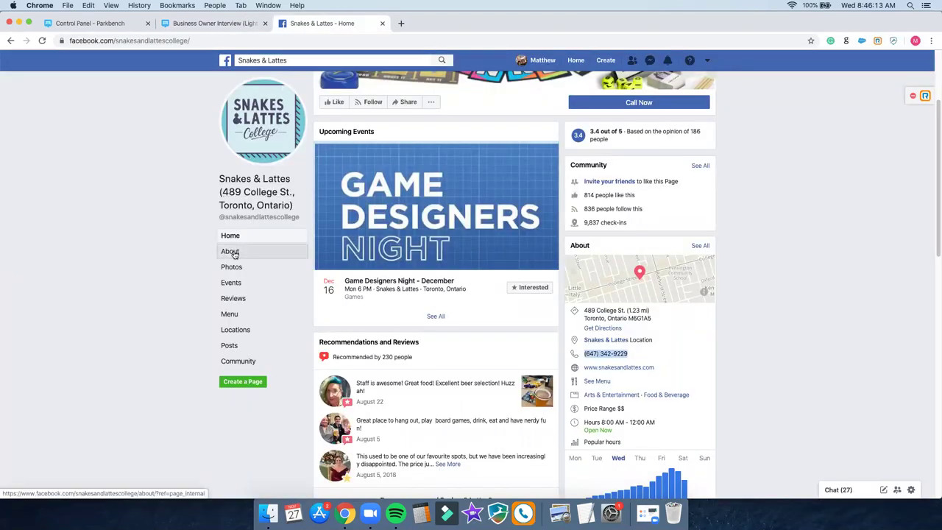
{"action": "scroll", "coordinate": [189, 267], "scroll_direction": "down", "scroll_amount": 5}
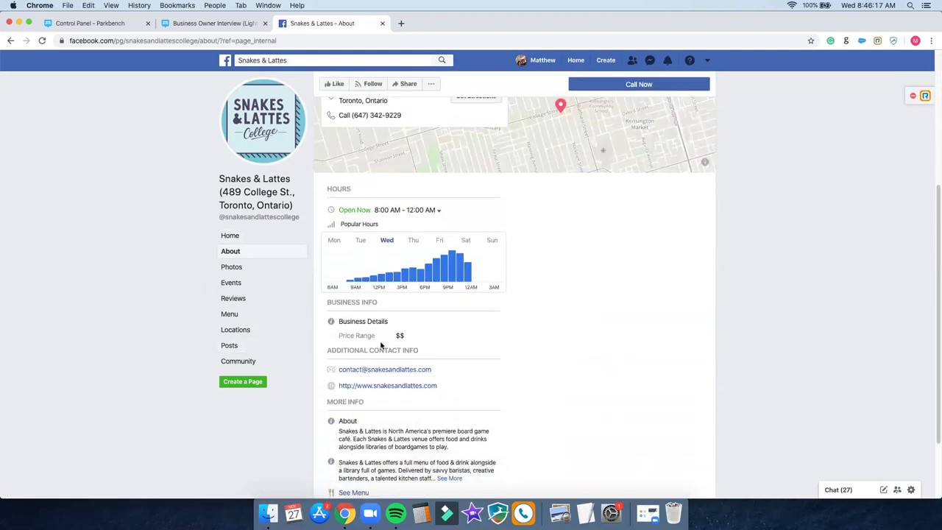
{"action": "right_click", "coordinate": [367, 376]}
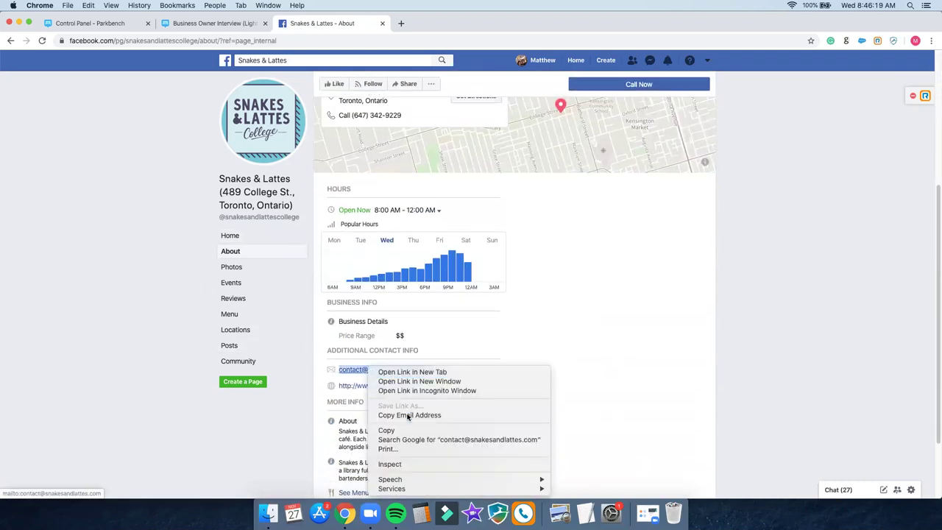
{"action": "left_click", "coordinate": [406, 416]}
{"action": "left_click", "coordinate": [213, 23]}
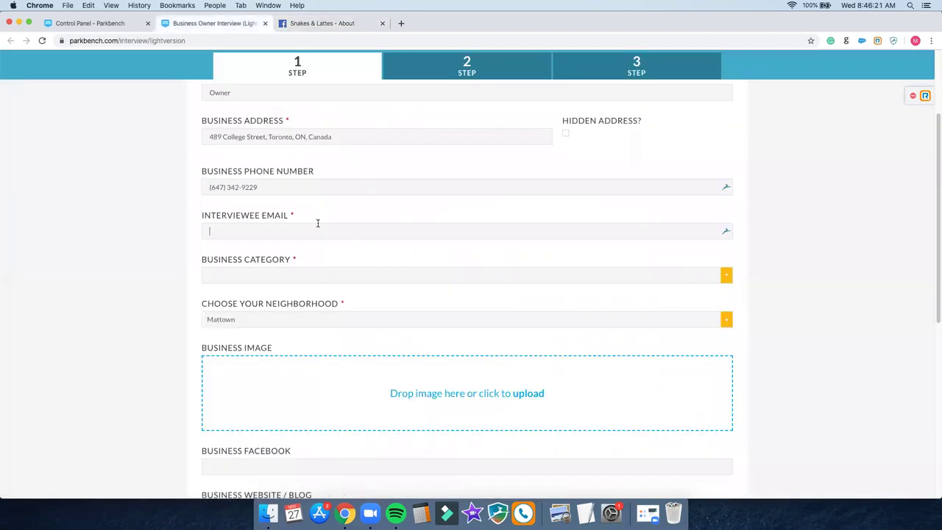
{"action": "left_click", "coordinate": [281, 231]}
{"action": "key", "text": "super+v"}
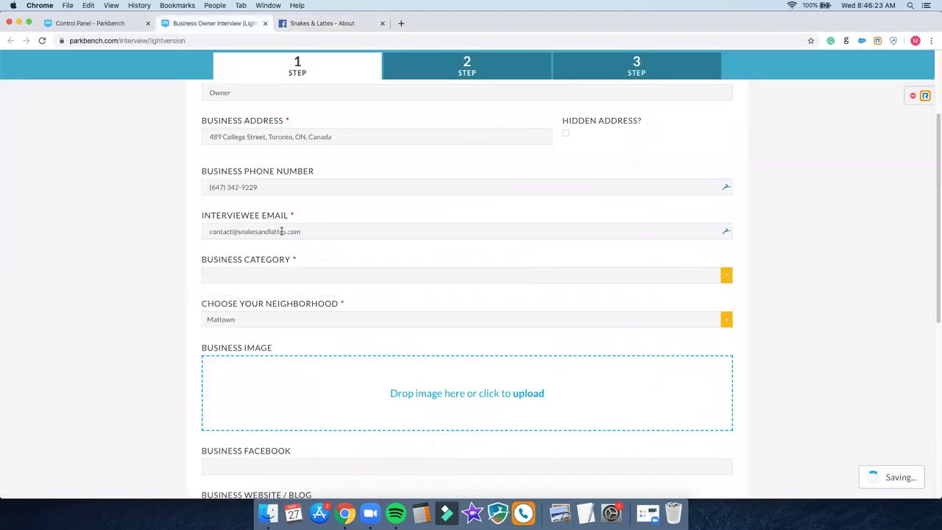
{"action": "triple_click", "coordinate": [282, 231]}
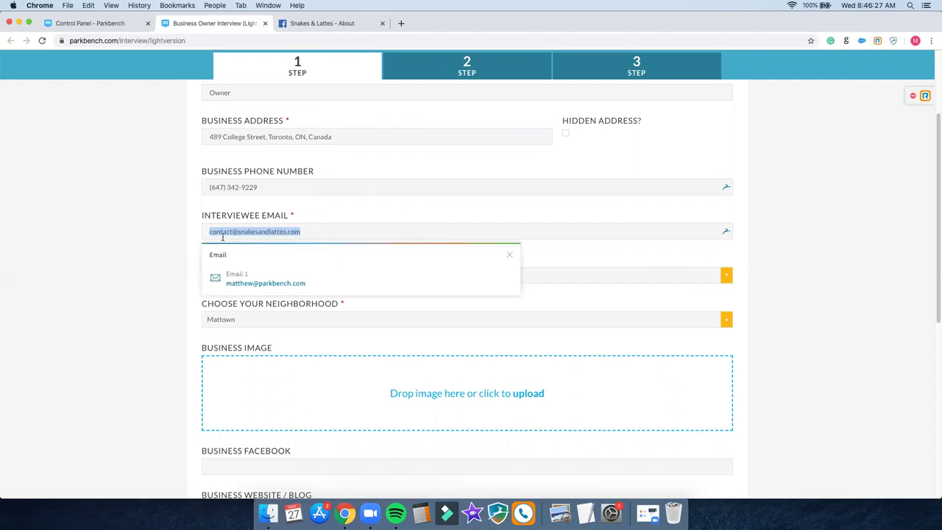
{"action": "left_click", "coordinate": [116, 250]}
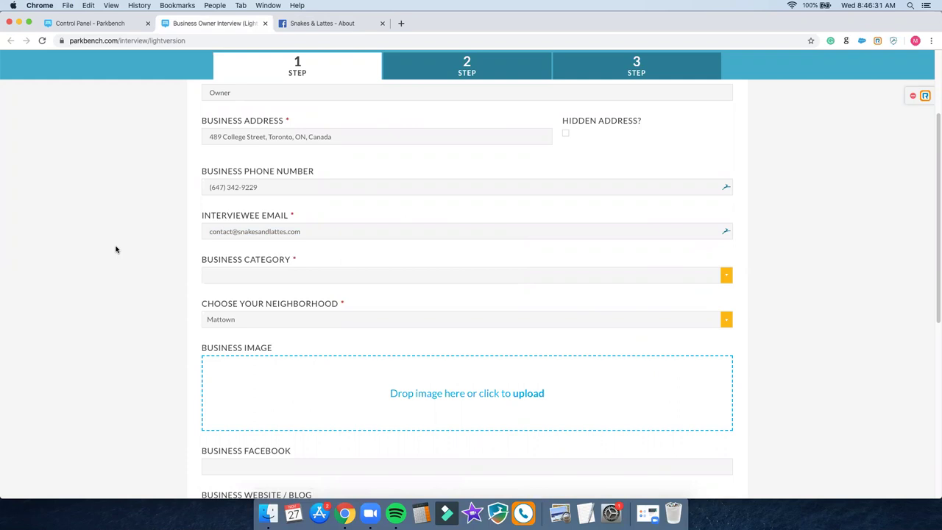
Step: Add business categories Restaurants, Bars & Pubs and Indoor Recreation
{"action": "left_click", "coordinate": [248, 274]}
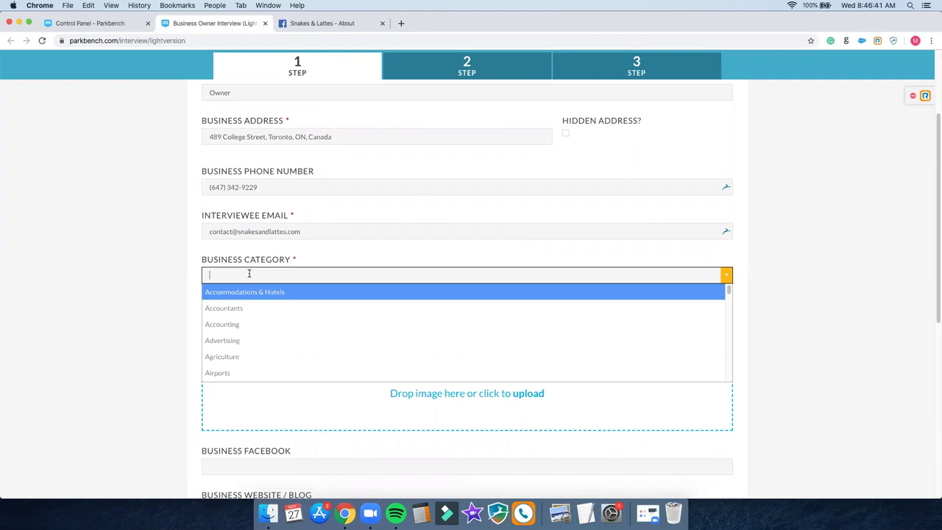
{"action": "type", "text": "board"}
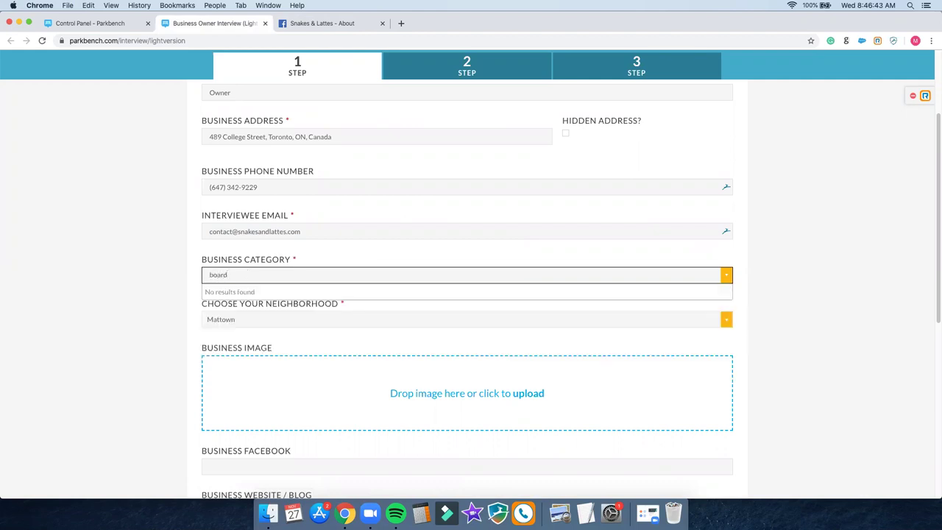
{"action": "left_click_drag", "start_coordinate": [227, 274], "coordinate": [212, 274]}
{"action": "type", "text": "rest"}
{"action": "key", "text": "Return"}
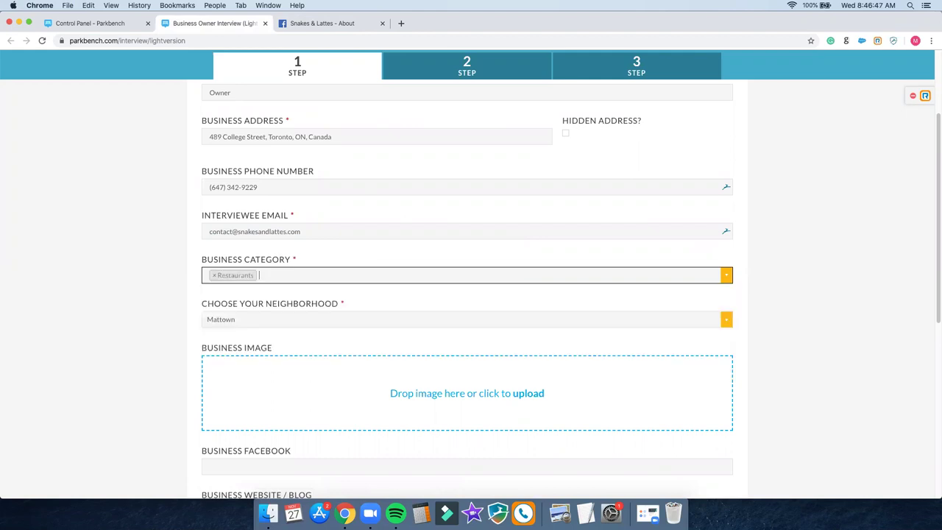
{"action": "type", "text": "bar"}
{"action": "key", "text": "Return"}
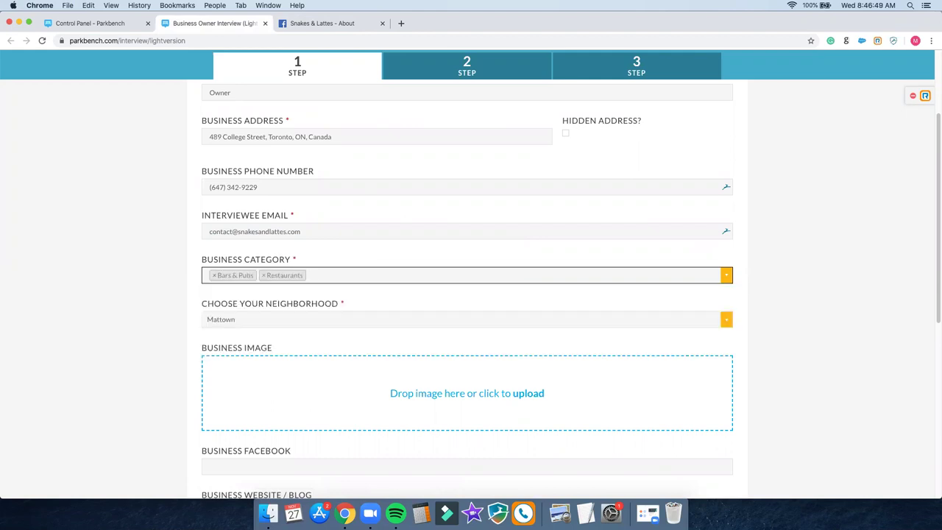
{"action": "type", "text": "rec"}
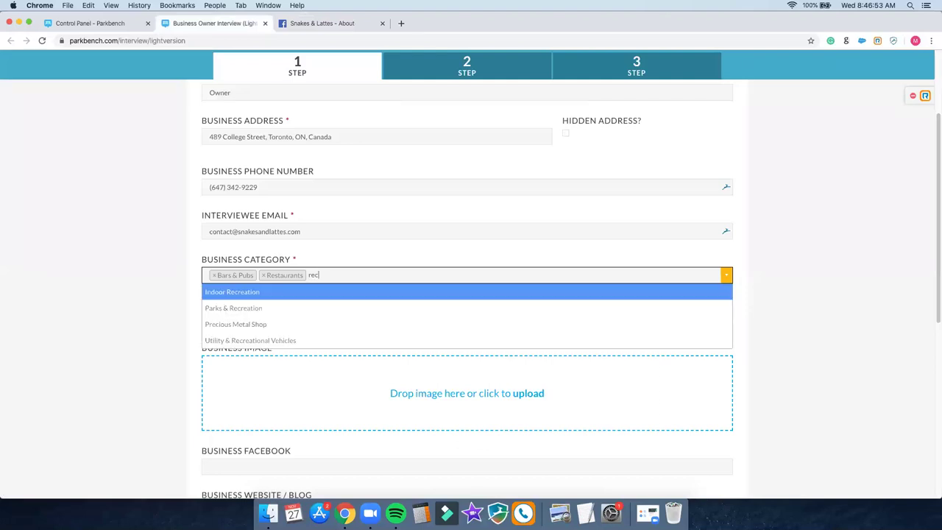
{"action": "key", "text": "Return"}
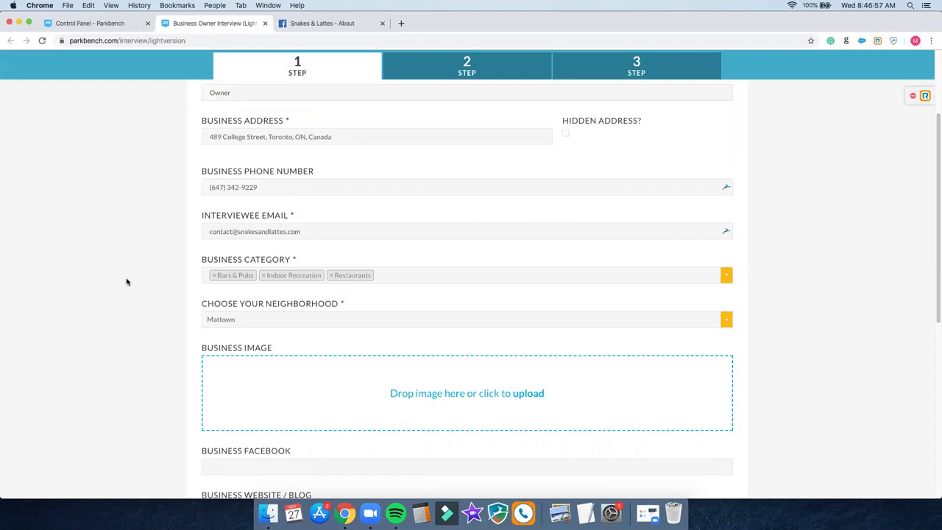
Step: Keep Mattown selected as the neighborhood
{"action": "scroll", "coordinate": [127, 282], "scroll_direction": "down", "scroll_amount": 2}
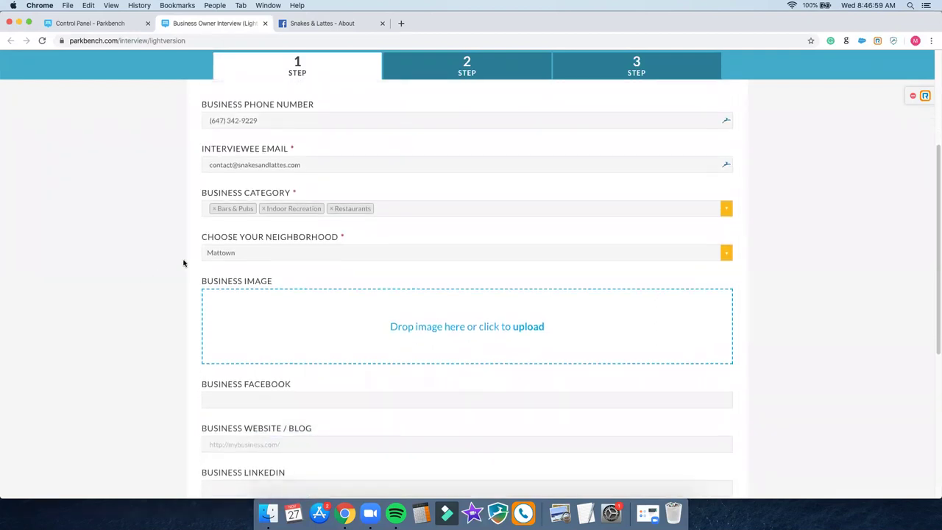
{"action": "left_click", "coordinate": [232, 255]}
{"action": "left_click", "coordinate": [235, 254]}
{"action": "scroll", "coordinate": [151, 264], "scroll_direction": "down", "scroll_amount": 2}
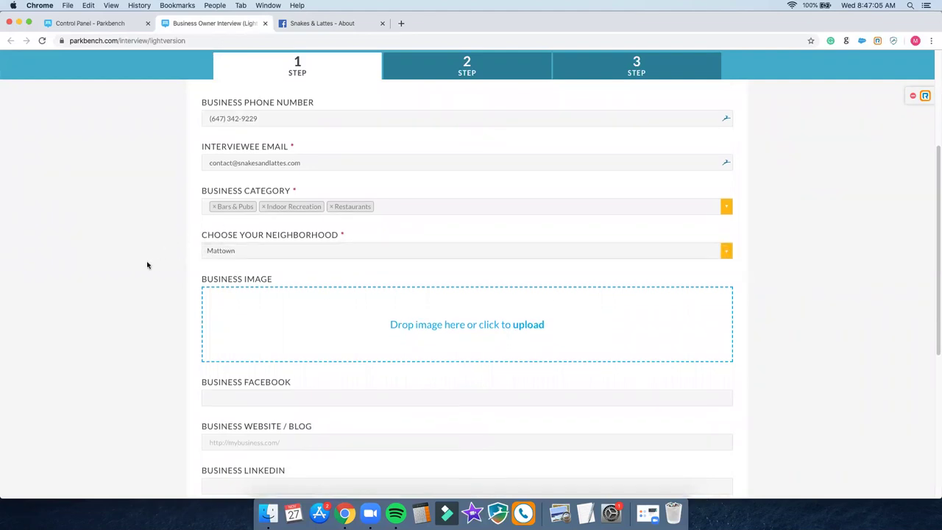
{"action": "scroll", "coordinate": [147, 265], "scroll_direction": "down", "scroll_amount": 2}
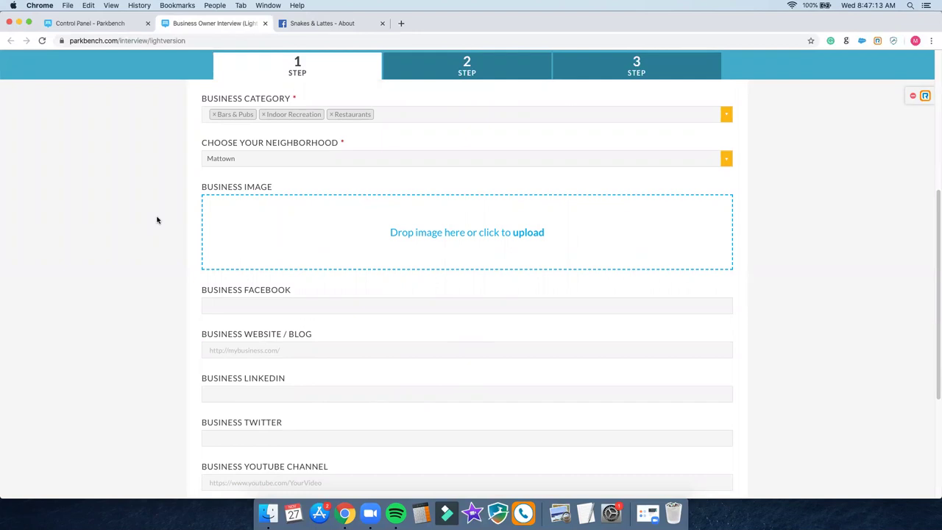
Step: Save the Snakes & Lattes College profile picture as a PNG on the Desktop and drag it into Business Image
{"action": "left_click", "coordinate": [302, 22]}
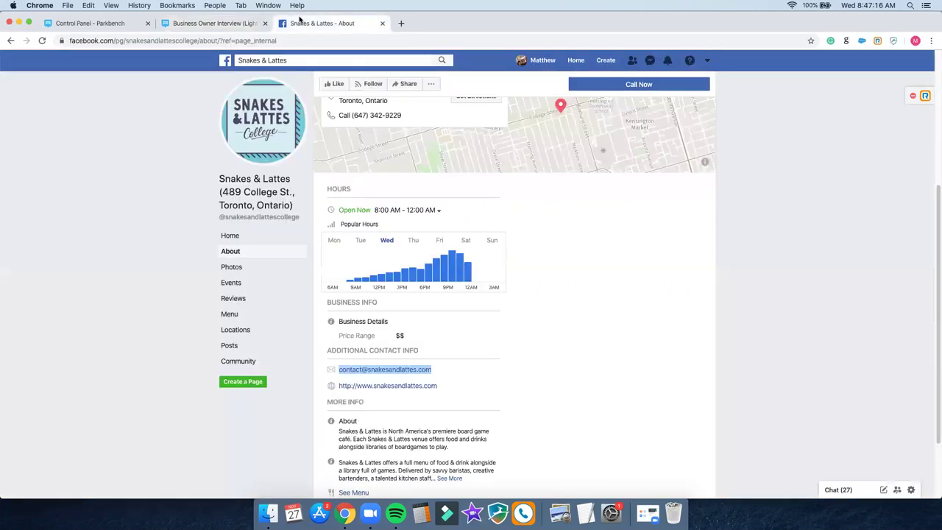
{"action": "right_click", "coordinate": [258, 125]}
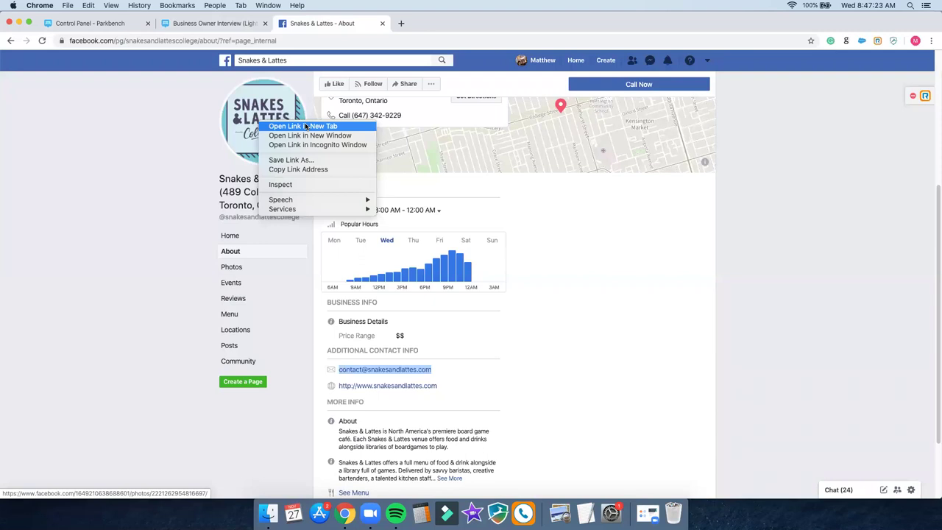
{"action": "left_click", "coordinate": [305, 127]}
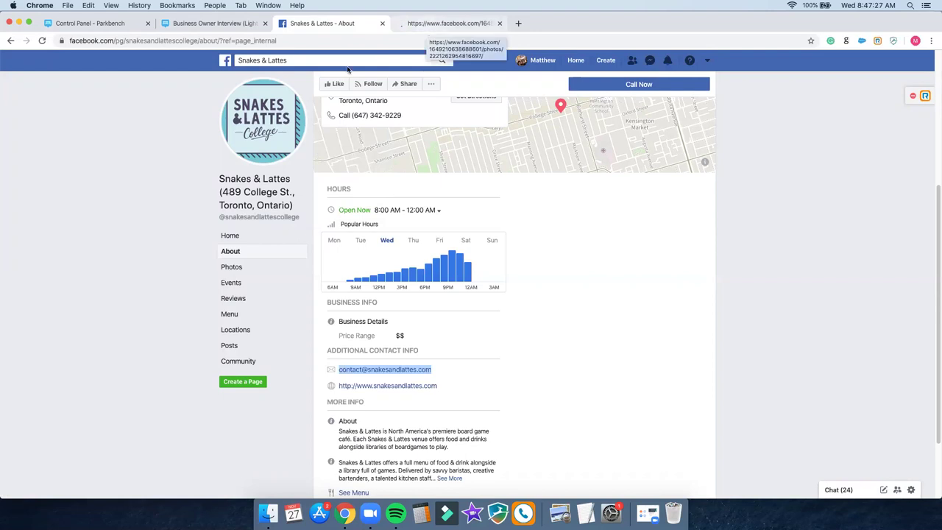
{"action": "right_click", "coordinate": [237, 127]}
{"action": "left_click", "coordinate": [433, 30]}
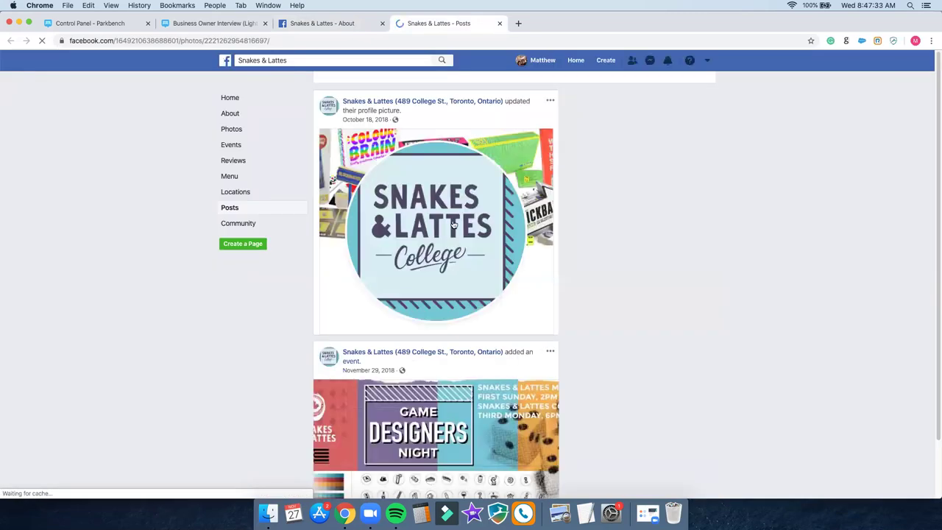
{"action": "left_click", "coordinate": [432, 224]}
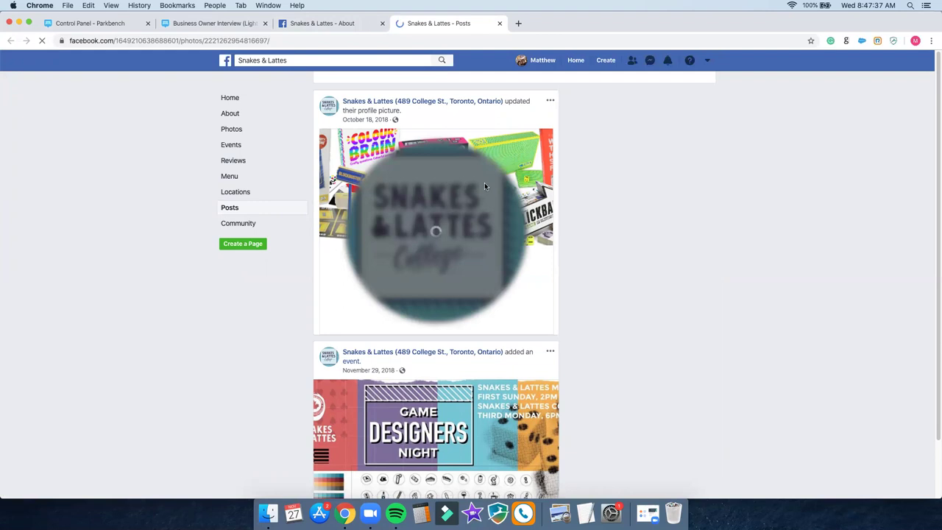
{"action": "scroll", "coordinate": [484, 186], "scroll_direction": "down", "scroll_amount": 3}
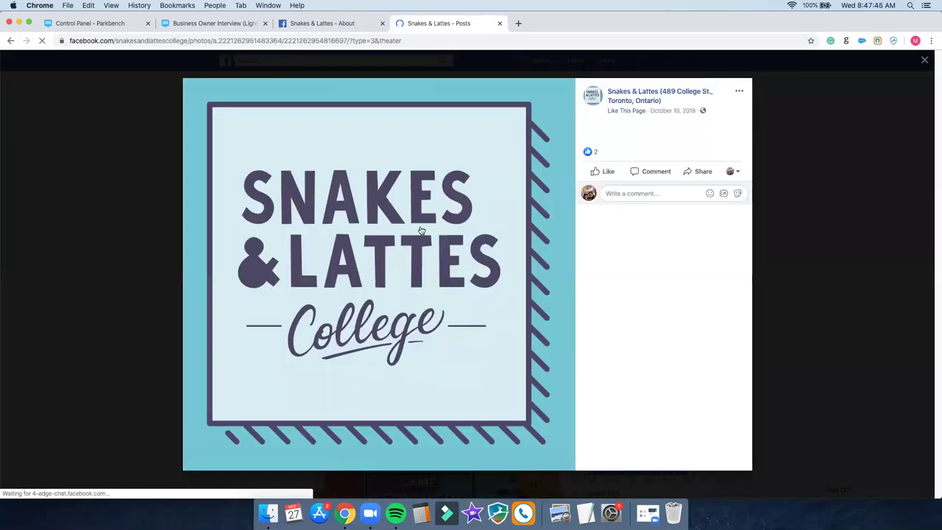
{"action": "right_click", "coordinate": [420, 230]}
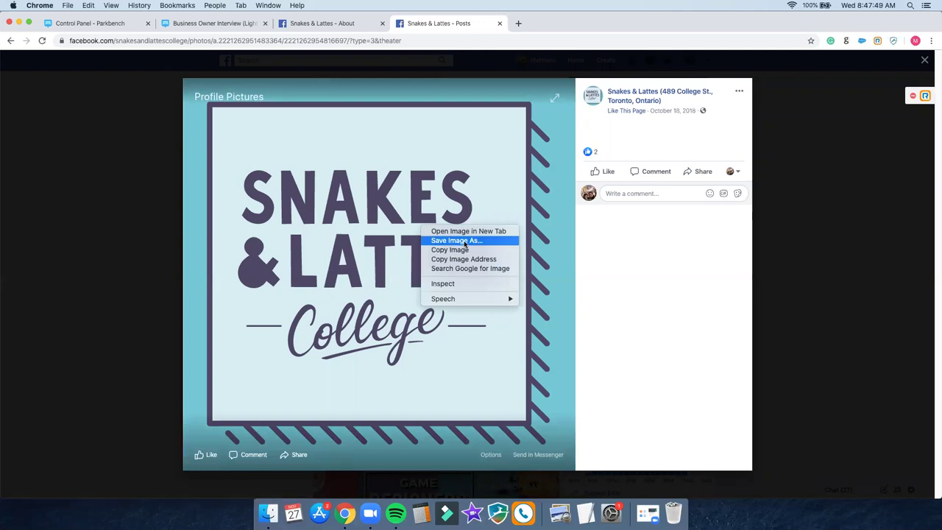
{"action": "left_click", "coordinate": [465, 243]}
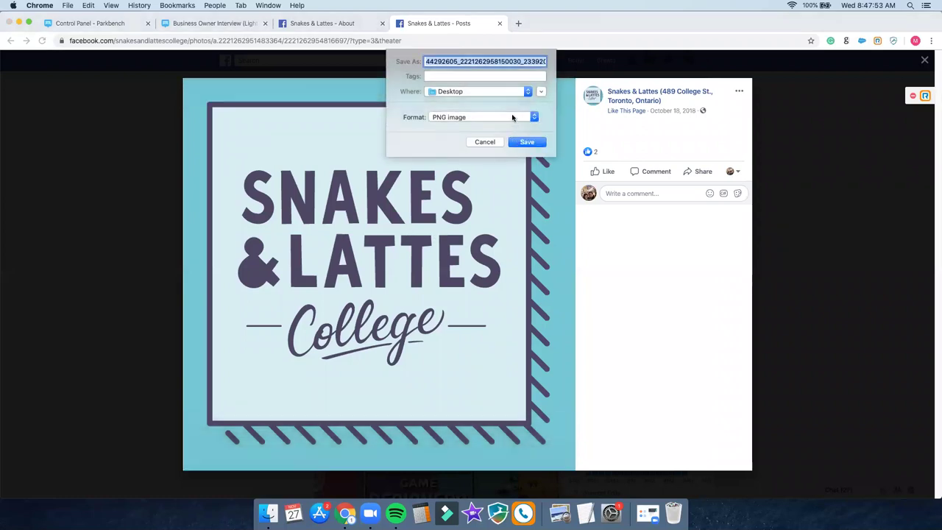
{"action": "left_click", "coordinate": [525, 142]}
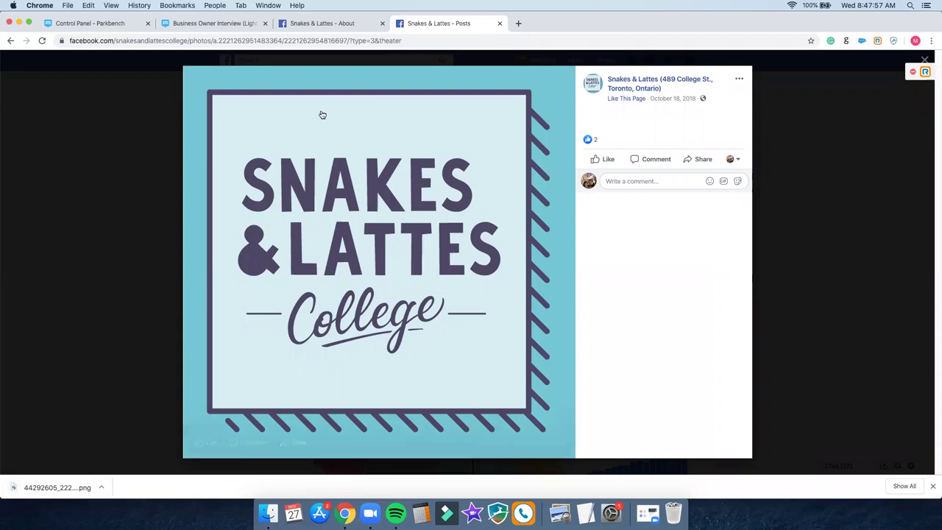
{"action": "left_click", "coordinate": [209, 25]}
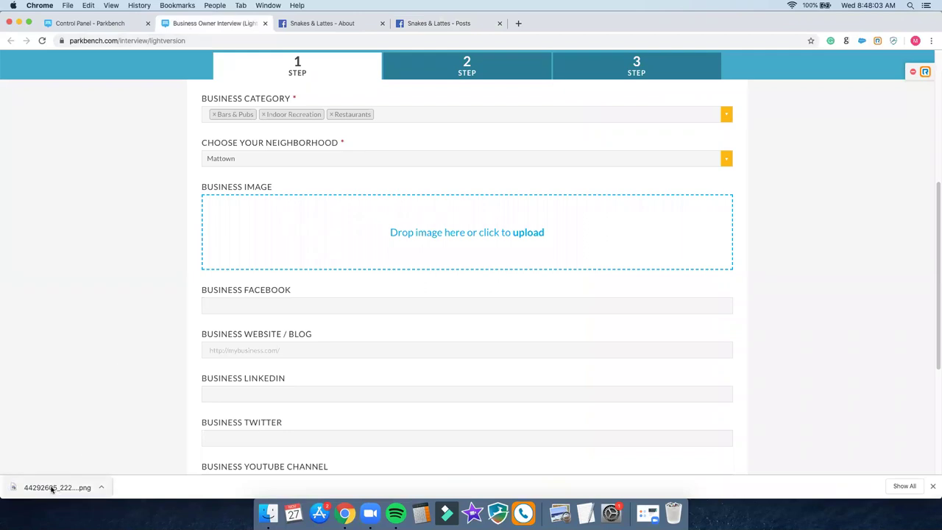
{"action": "left_click_drag", "start_coordinate": [52, 486], "coordinate": [395, 210]}
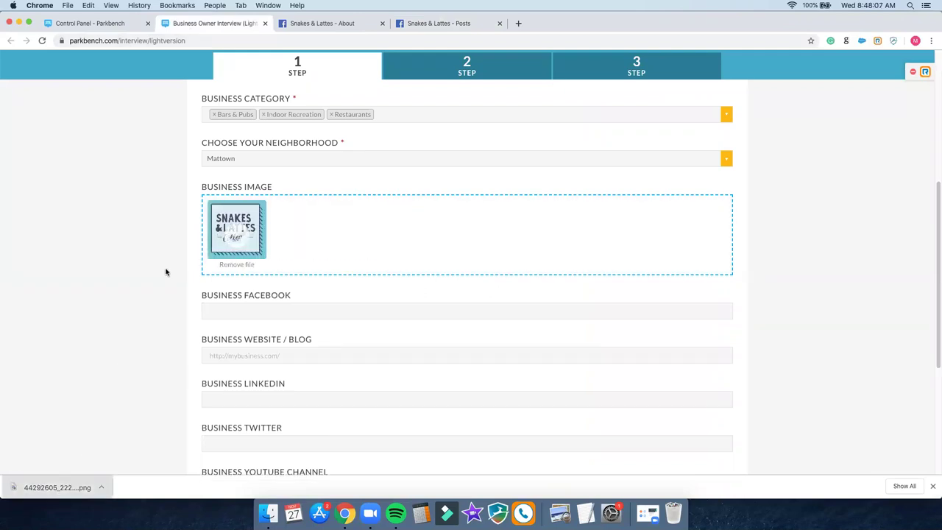
Step: Paste the Snakes & Lattes College Facebook page URL into Business Facebook
{"action": "scroll", "coordinate": [166, 272], "scroll_direction": "down", "scroll_amount": 1}
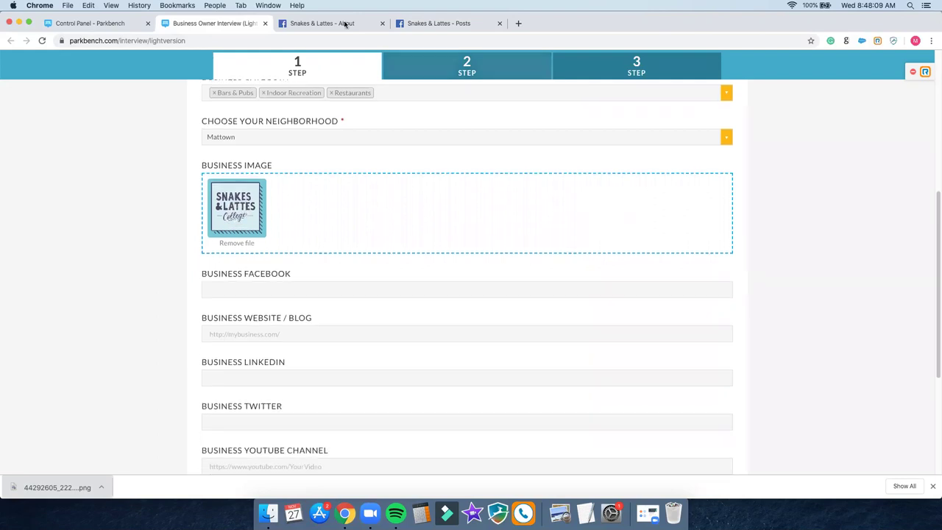
{"action": "left_click", "coordinate": [345, 24]}
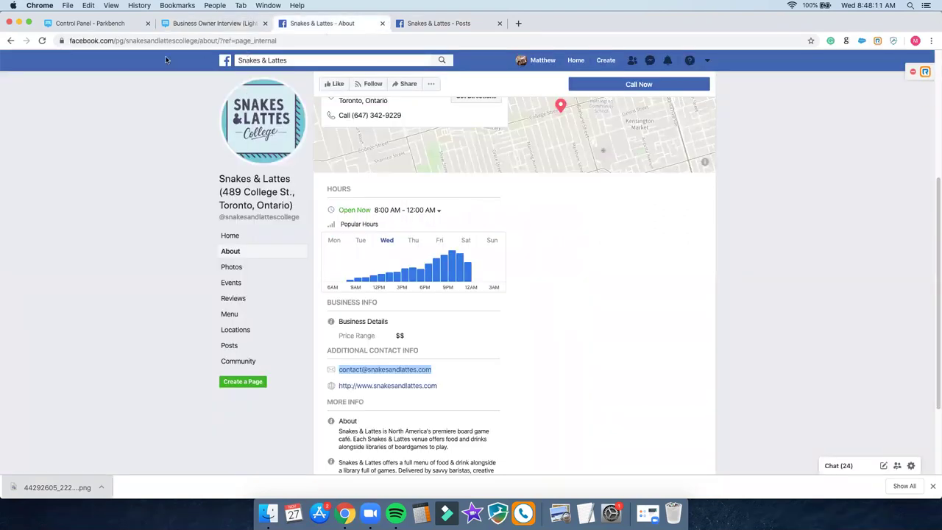
{"action": "left_click", "coordinate": [230, 236]}
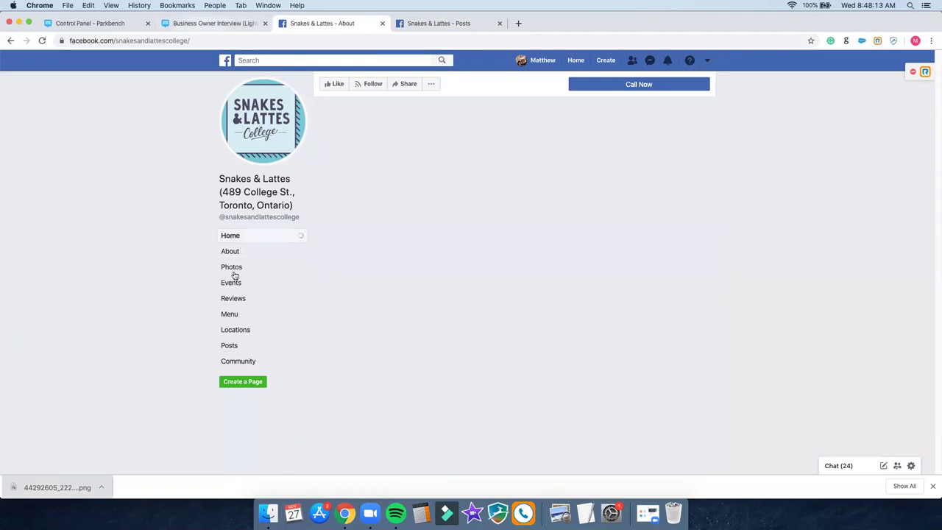
{"action": "key", "text": "ctrl+shift+Tab"}
{"action": "scroll", "coordinate": [232, 284], "scroll_direction": "down", "scroll_amount": 2}
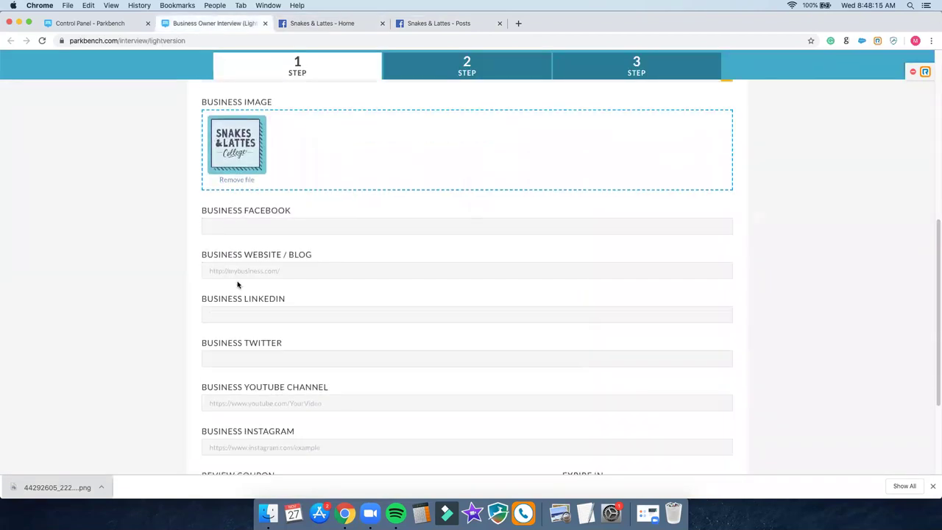
{"action": "scroll", "coordinate": [254, 263], "scroll_direction": "down", "scroll_amount": 2}
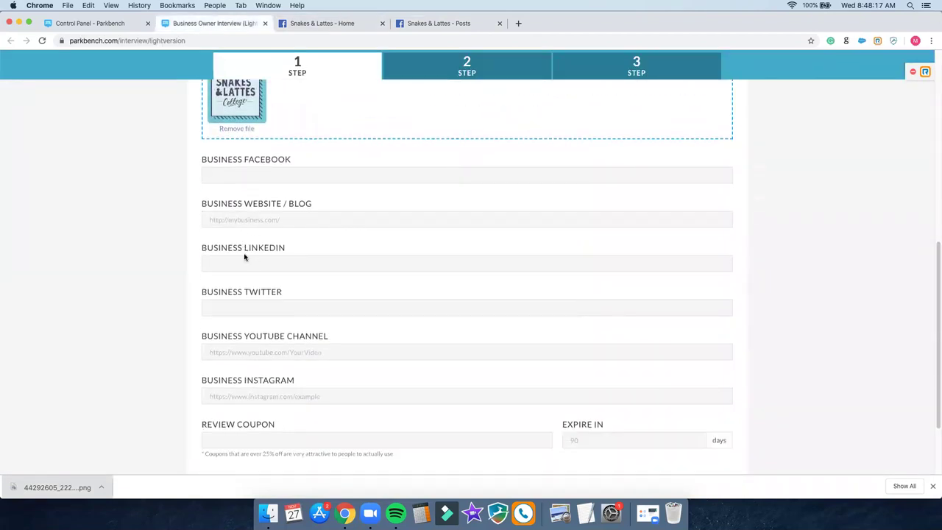
{"action": "left_click", "coordinate": [325, 26]}
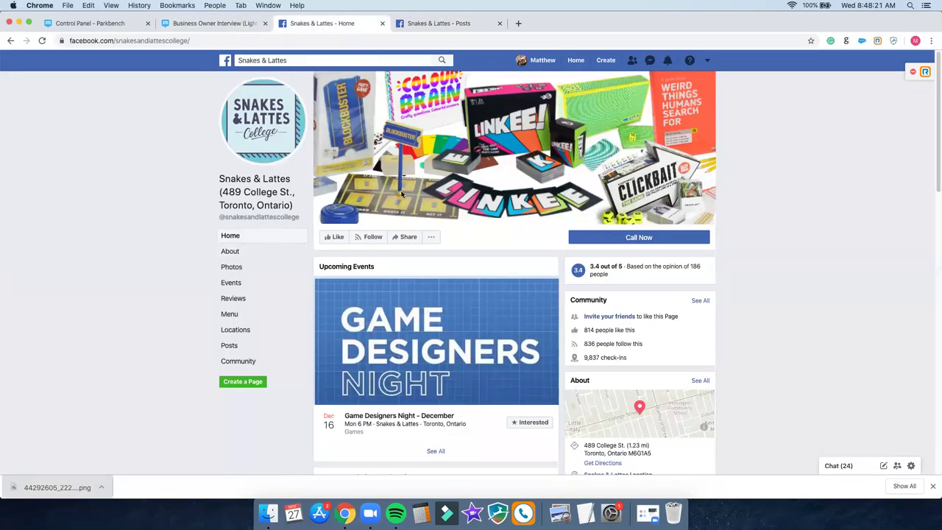
{"action": "right_click", "coordinate": [174, 42]}
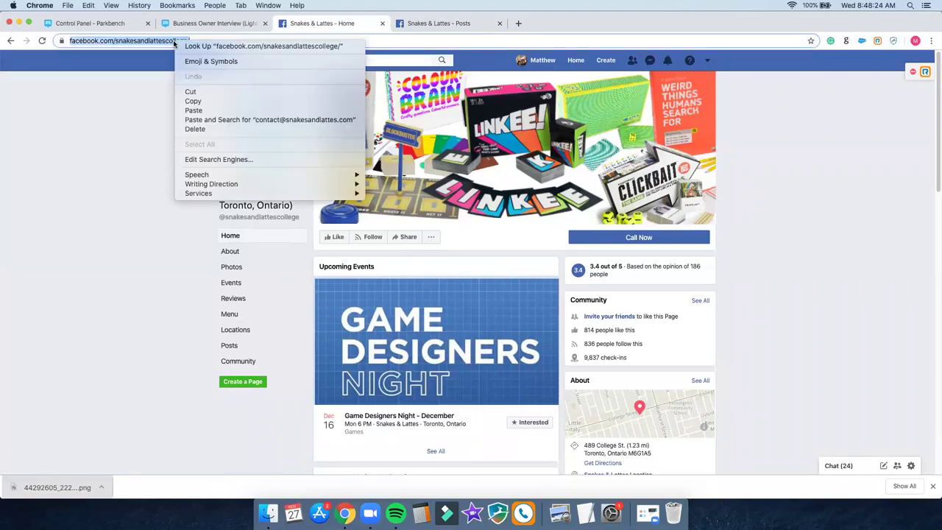
{"action": "left_click", "coordinate": [206, 103]}
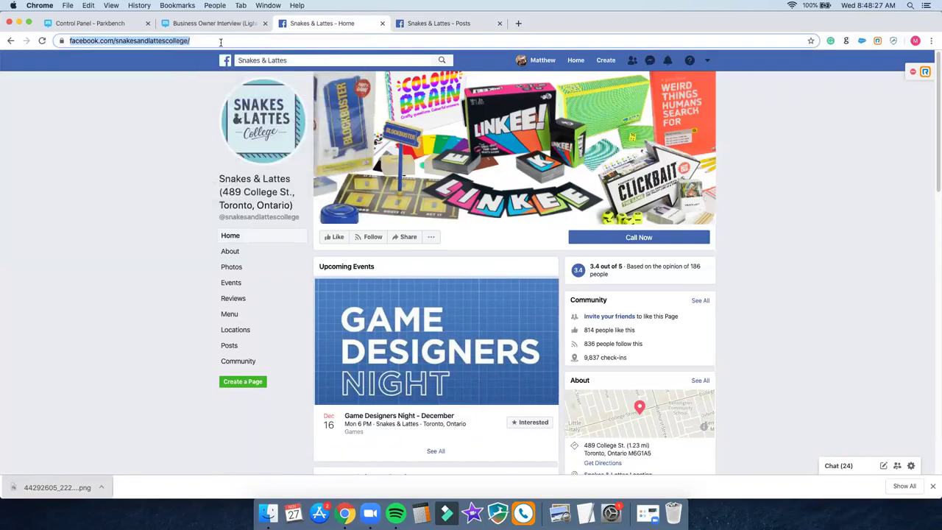
{"action": "left_click", "coordinate": [213, 22]}
{"action": "left_click", "coordinate": [252, 175]}
{"action": "key", "text": "super+v"}
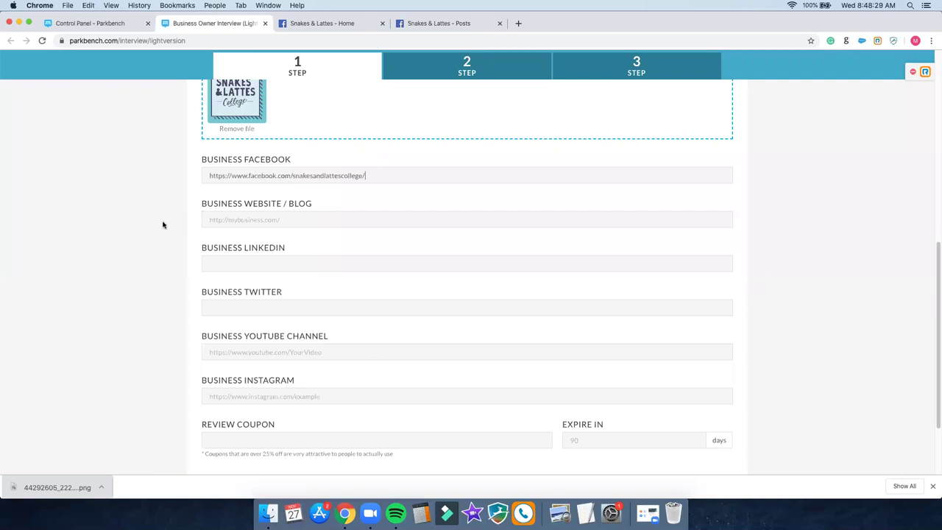
Step: Paste the snakesandlattes.com address into Business Website / Blog
{"action": "left_click", "coordinate": [312, 28]}
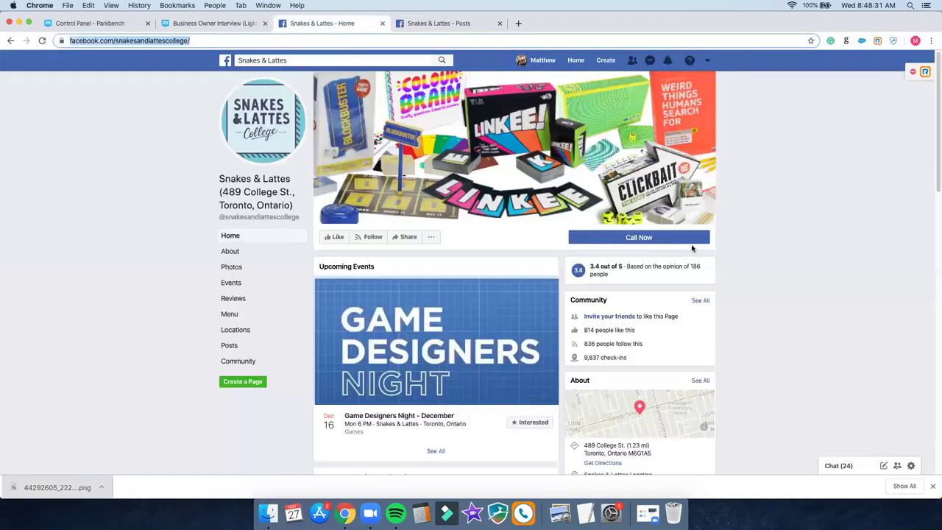
{"action": "scroll", "coordinate": [745, 293], "scroll_direction": "down", "scroll_amount": 3}
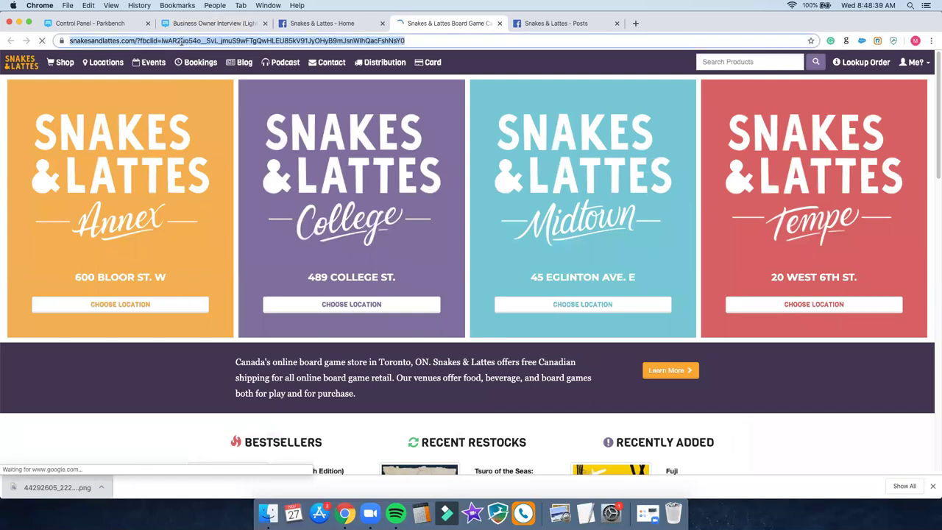
{"action": "left_click", "coordinate": [230, 24]}
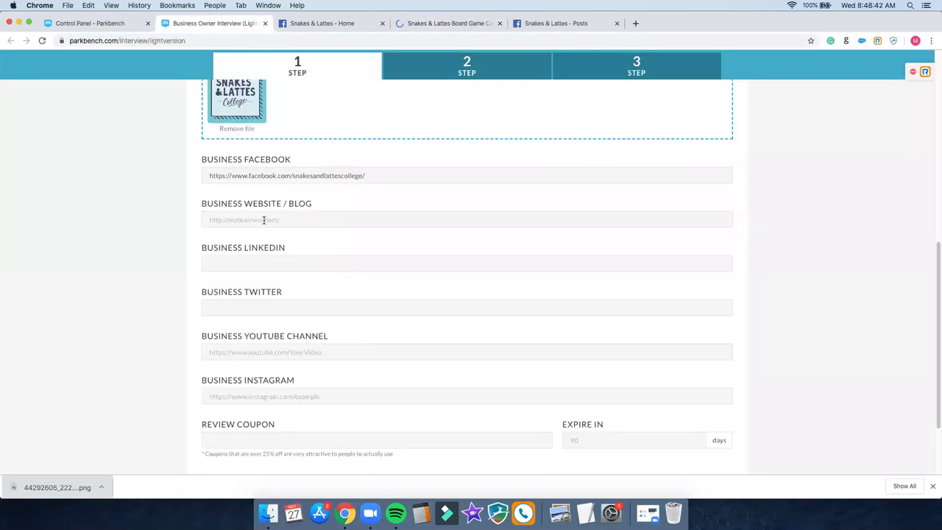
{"action": "left_click", "coordinate": [265, 219]}
{"action": "key", "text": "cmd+v"}
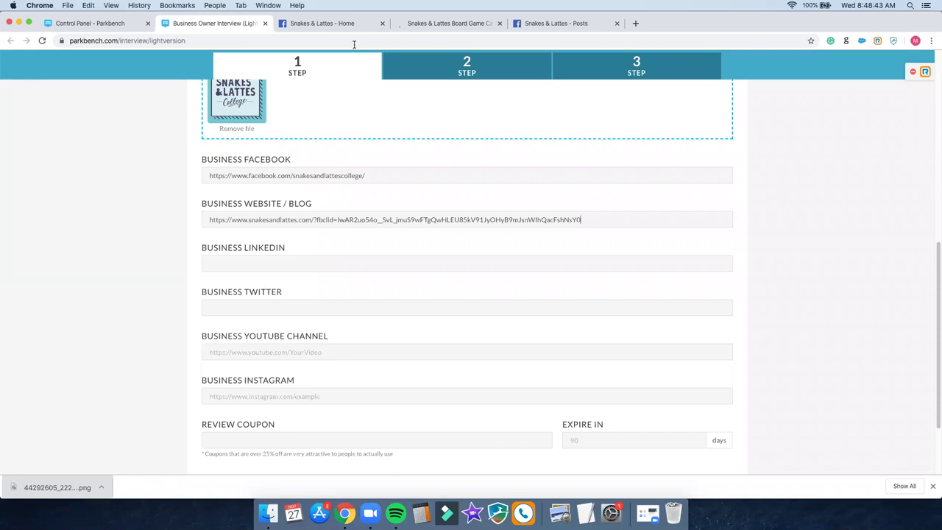
Step: Open the Snakes & Lattes Twitter, Instagram and YouTube profile links in new tabs
{"action": "left_click", "coordinate": [412, 28]}
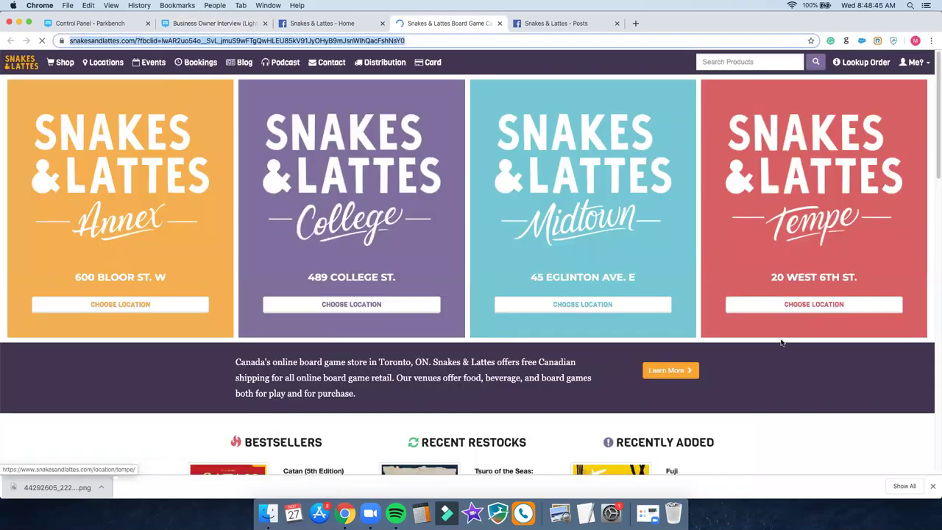
{"action": "scroll", "coordinate": [771, 330], "scroll_direction": "down", "scroll_amount": 3}
{"action": "scroll", "coordinate": [773, 328], "scroll_direction": "down", "scroll_amount": 10}
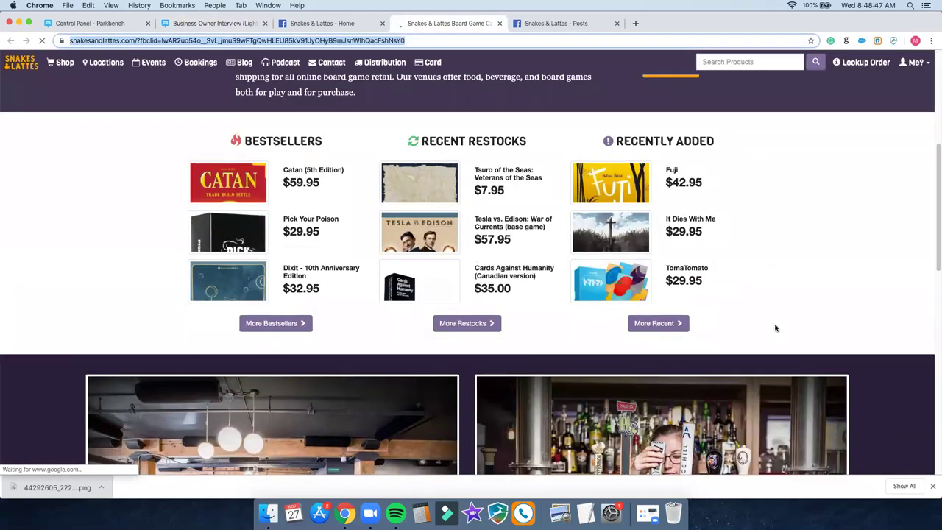
{"action": "scroll", "coordinate": [775, 328], "scroll_direction": "down", "scroll_amount": 8}
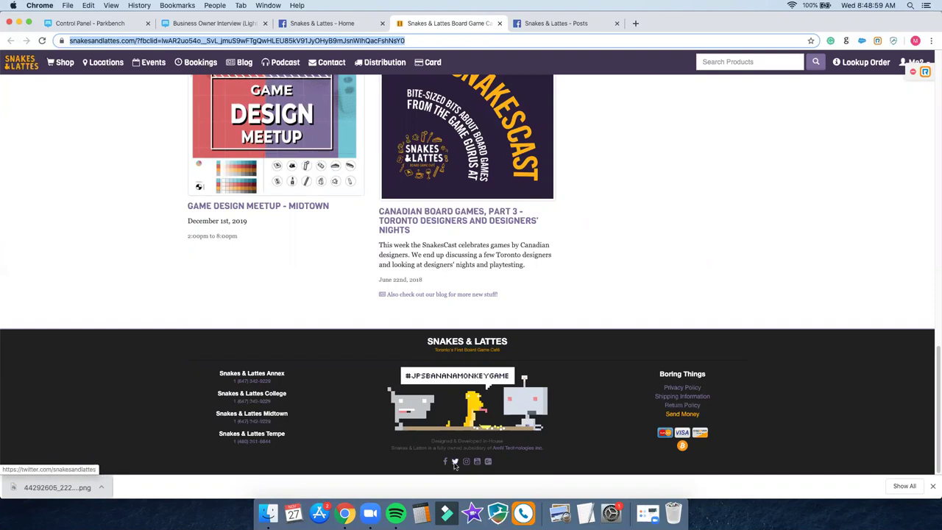
{"action": "right_click", "coordinate": [455, 463]}
{"action": "left_click", "coordinate": [479, 404]}
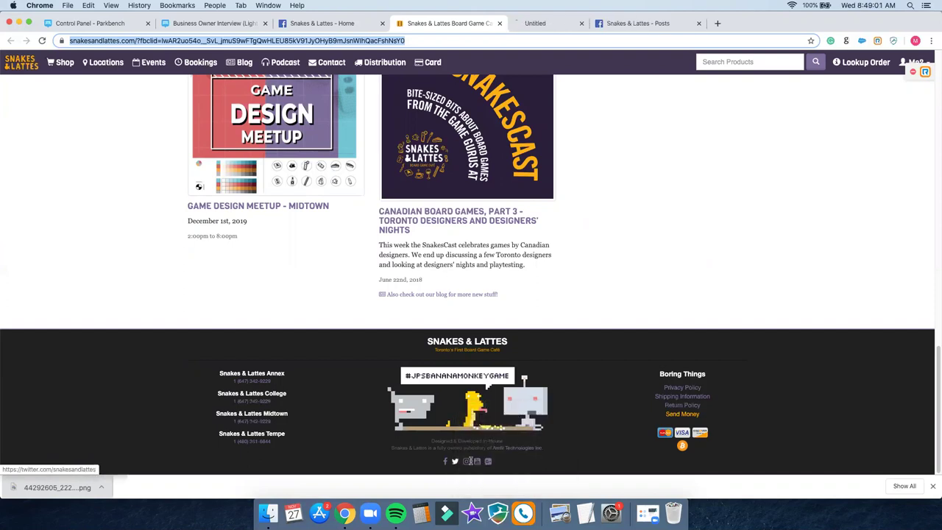
{"action": "right_click", "coordinate": [469, 461]}
{"action": "left_click", "coordinate": [503, 404]}
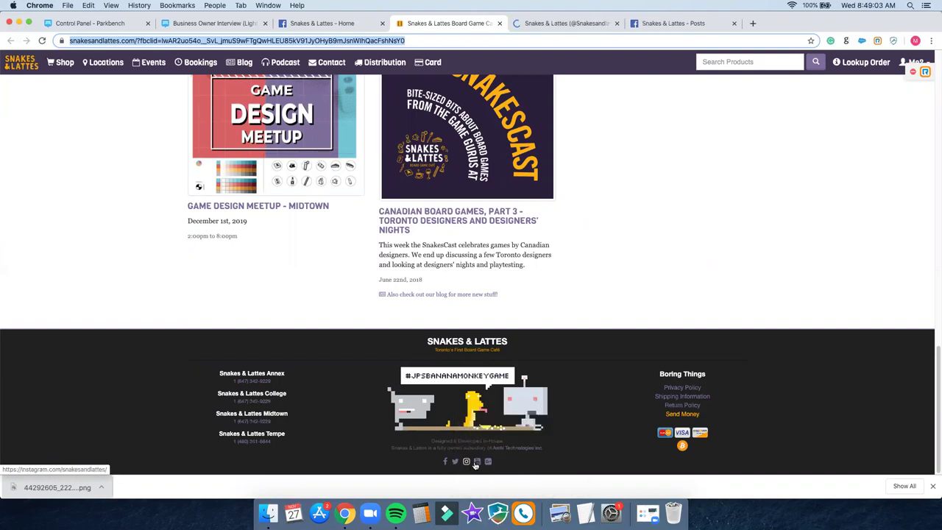
{"action": "right_click", "coordinate": [476, 462]}
{"action": "left_click", "coordinate": [505, 404]}
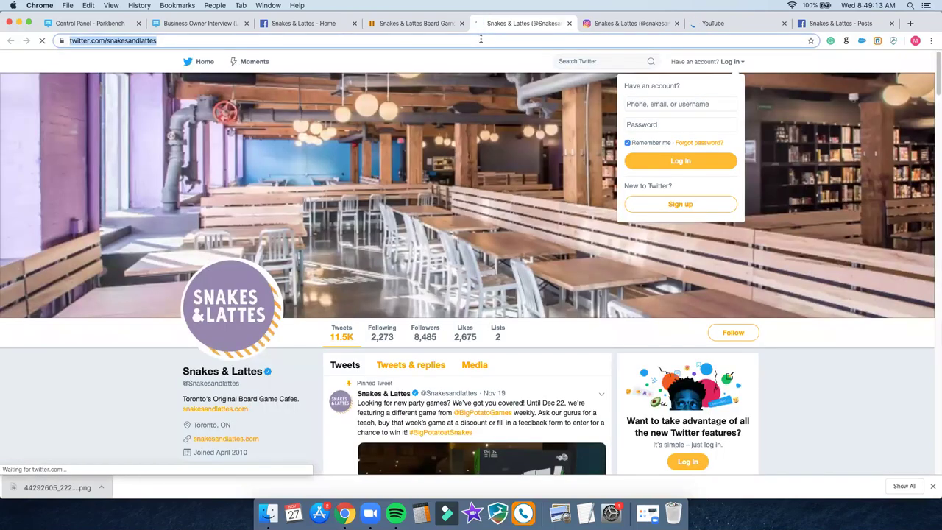
Step: Copy the Twitter profile address into the Business Twitter field of the interview form
{"action": "right_click", "coordinate": [481, 38]}
{"action": "left_click", "coordinate": [500, 99]}
{"action": "left_click", "coordinate": [207, 25]}
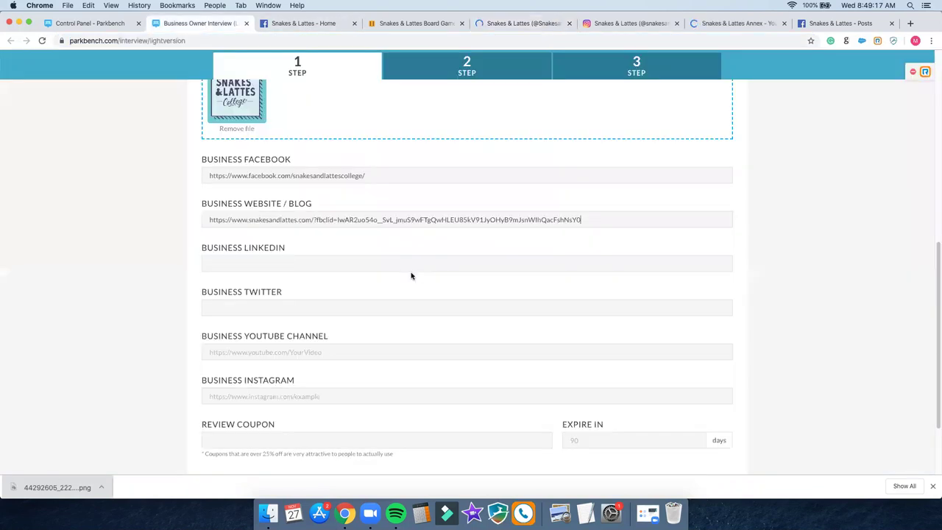
{"action": "left_click", "coordinate": [271, 309]}
{"action": "key", "text": "cmd+v"}
{"action": "left_click", "coordinate": [304, 263]}
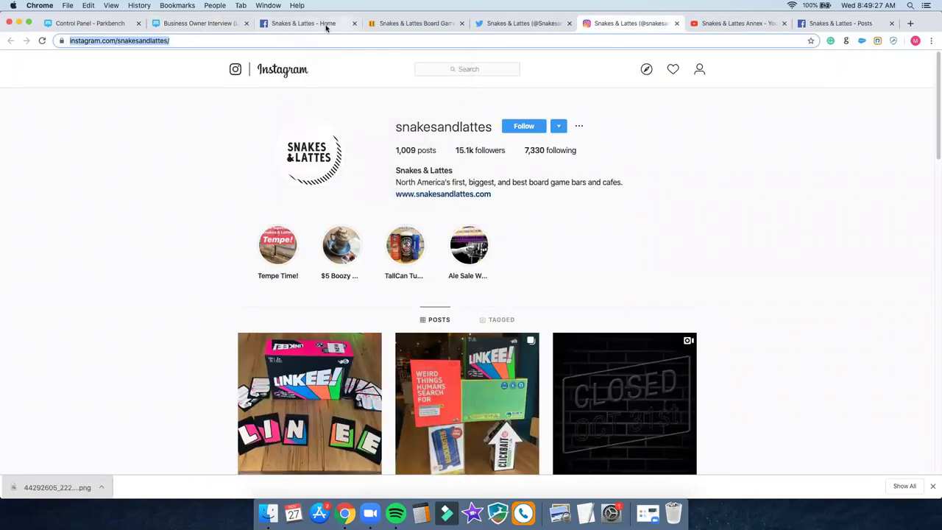
Step: Paste the Instagram link into Business Instagram and the YouTube channel URL into Business YouTube Channel
{"action": "left_click", "coordinate": [326, 24]}
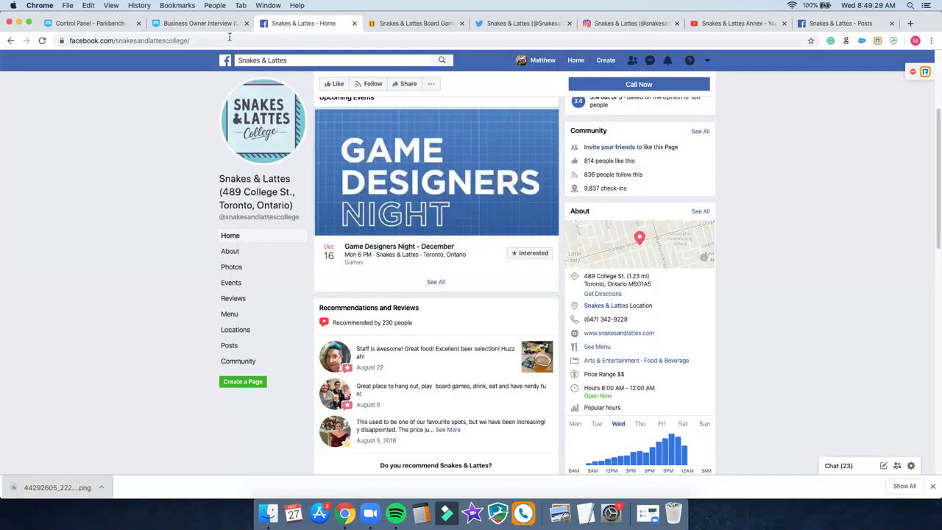
{"action": "left_click", "coordinate": [218, 25]}
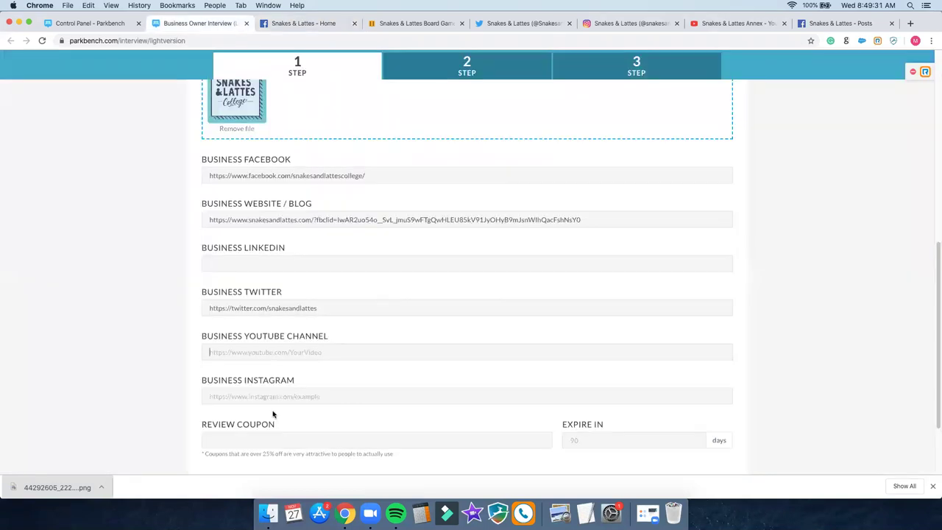
{"action": "left_click", "coordinate": [270, 397]}
{"action": "key", "text": "super+v"}
{"action": "left_click", "coordinate": [286, 347]}
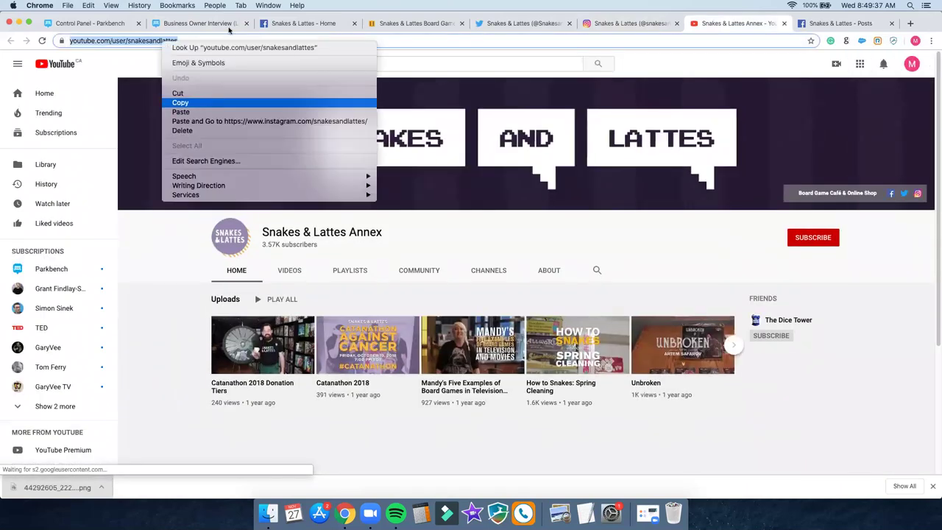
{"action": "left_click", "coordinate": [208, 103]}
{"action": "left_click", "coordinate": [218, 24]}
{"action": "left_click", "coordinate": [272, 353]}
{"action": "key", "text": "super+v"}
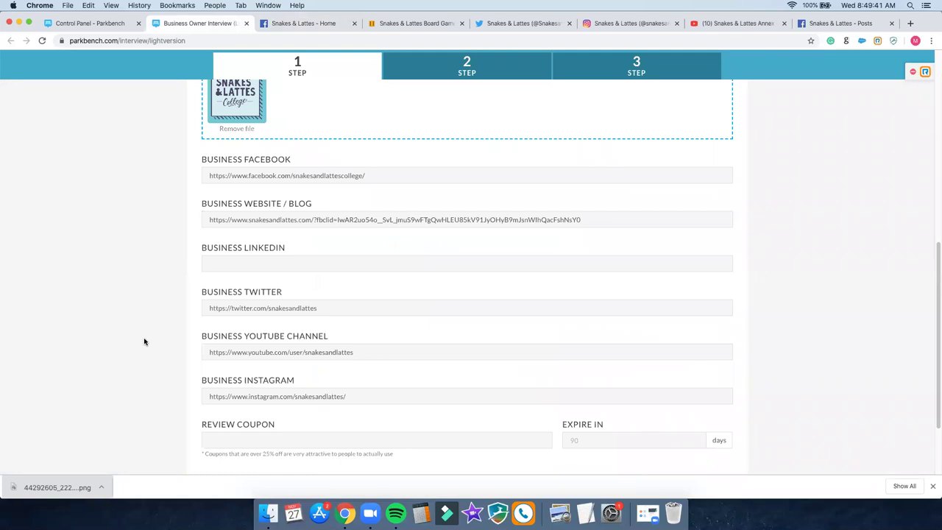
{"action": "scroll", "coordinate": [145, 341], "scroll_direction": "up", "scroll_amount": 15}
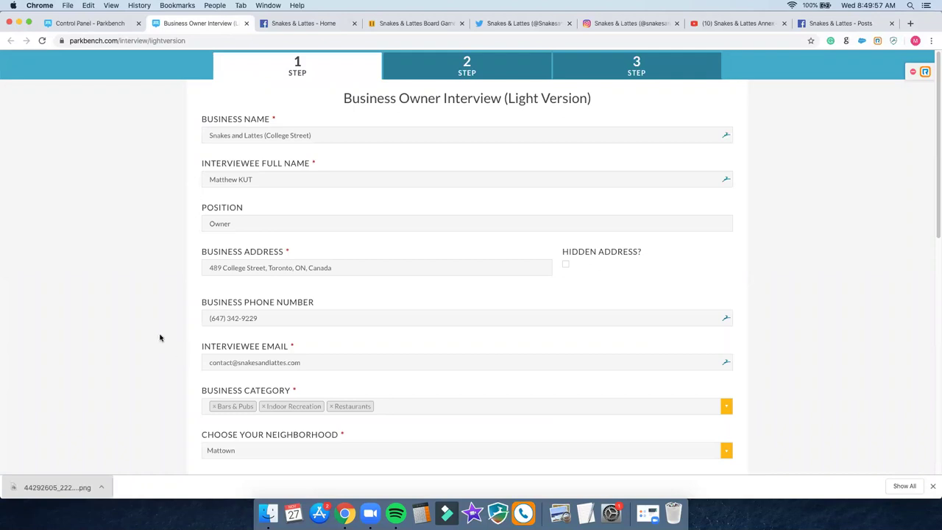
{"action": "scroll", "coordinate": [157, 342], "scroll_direction": "down", "scroll_amount": 5}
{"action": "scroll", "coordinate": [157, 341], "scroll_direction": "down", "scroll_amount": 3}
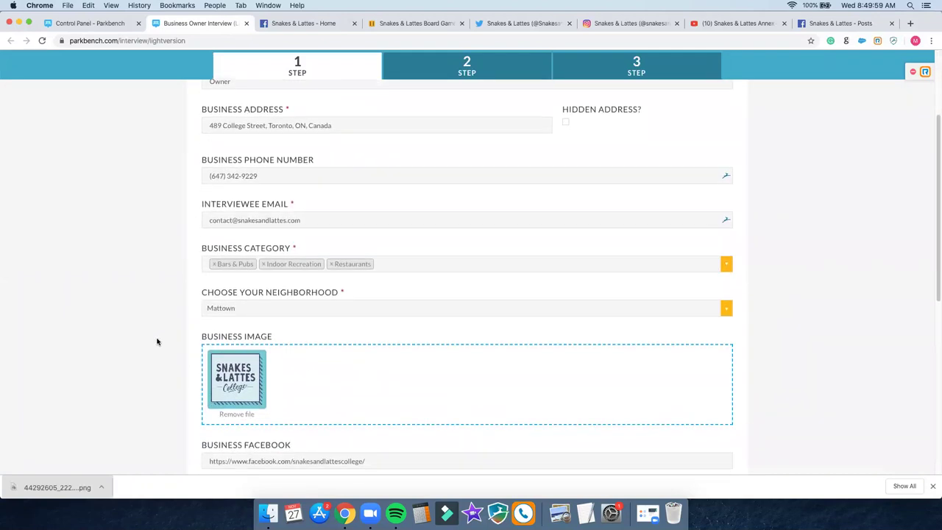
{"action": "scroll", "coordinate": [157, 342], "scroll_direction": "down", "scroll_amount": 3}
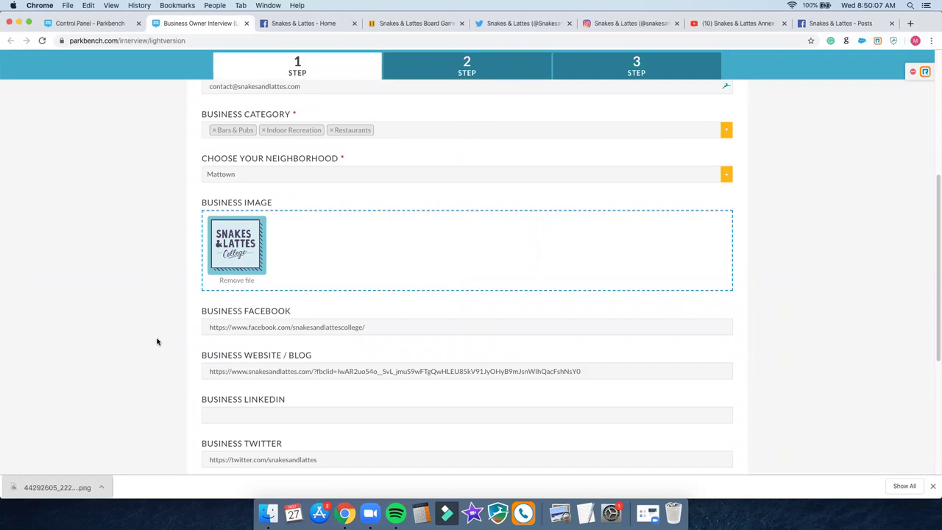
{"action": "scroll", "coordinate": [156, 342], "scroll_direction": "down", "scroll_amount": 10}
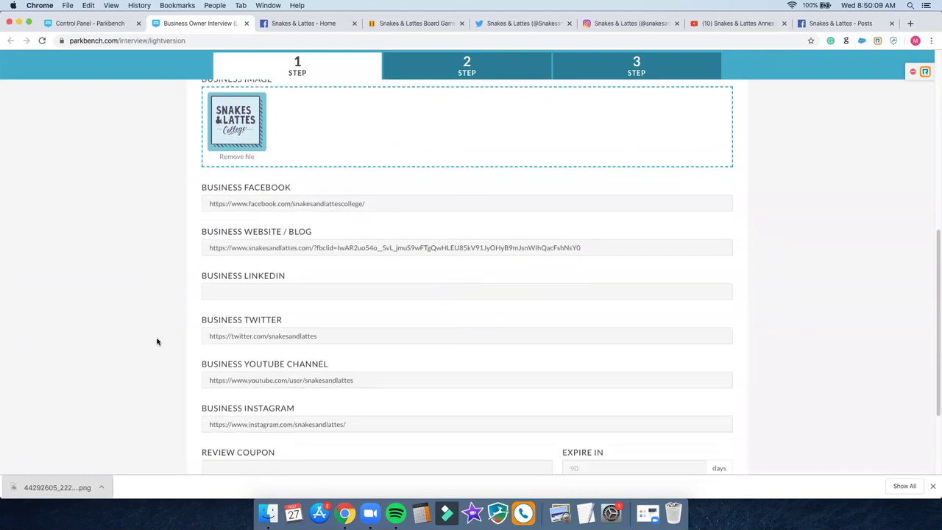
{"action": "scroll", "coordinate": [157, 341], "scroll_direction": "down", "scroll_amount": 2}
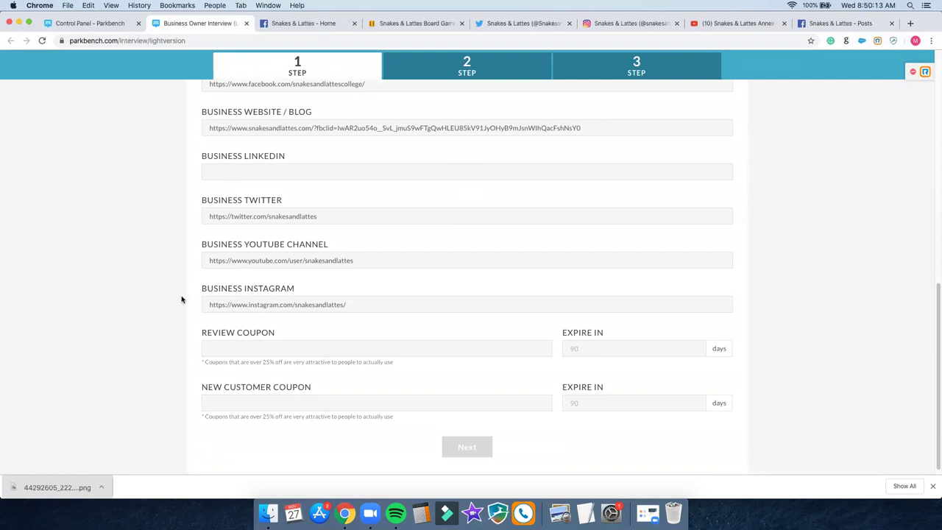
{"action": "left_click", "coordinate": [247, 350]}
Step: On step 2, write the neighborhood answer 'I love the parks in our lovely Mattown community...'
{"action": "left_click", "coordinate": [420, 69]}
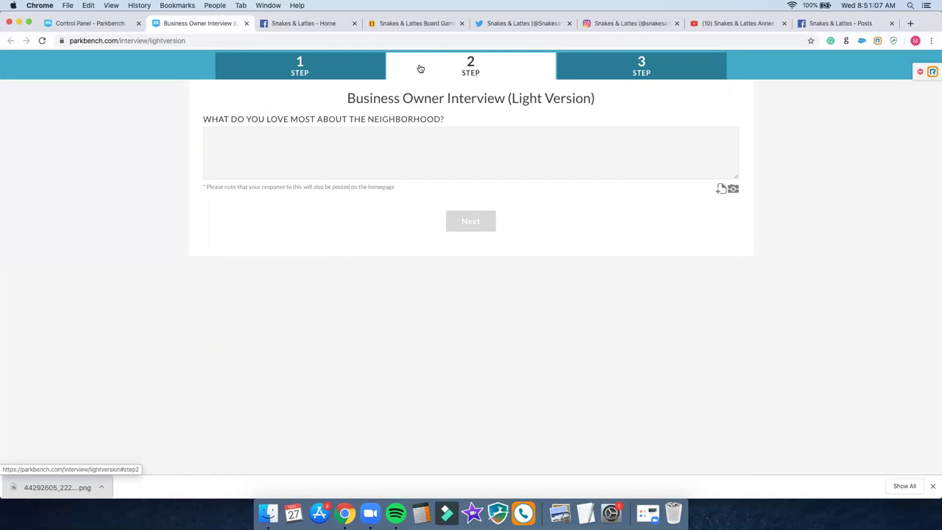
{"action": "triple_click", "coordinate": [308, 187]}
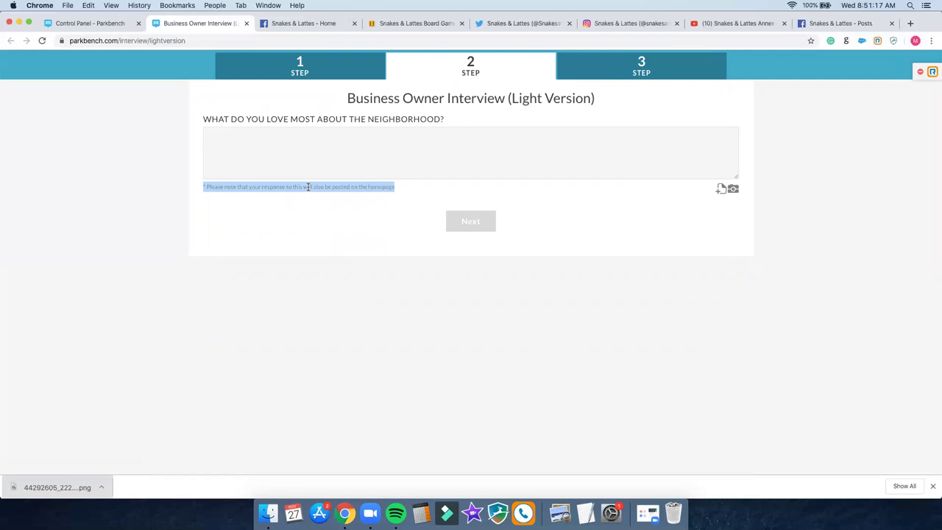
{"action": "left_click", "coordinate": [308, 165]}
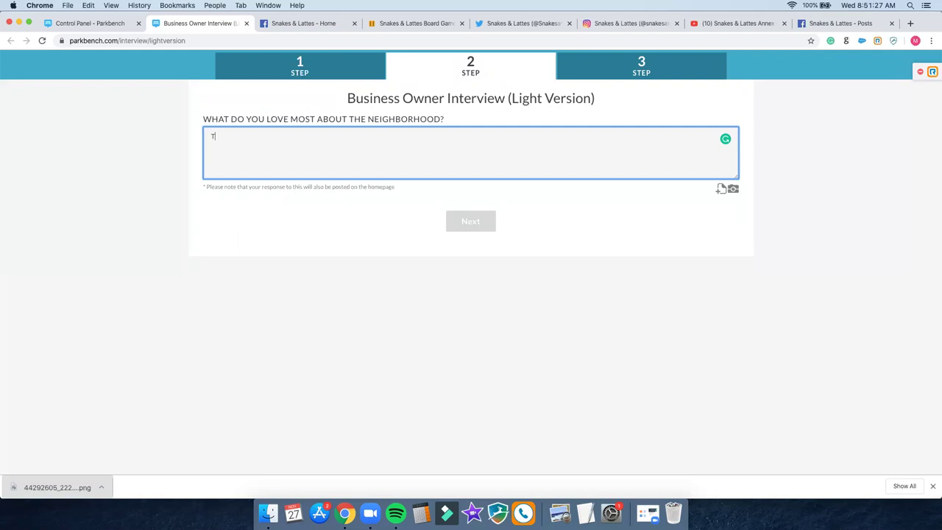
{"action": "type", "text": "I love the parks in our lovely Mattown community"}
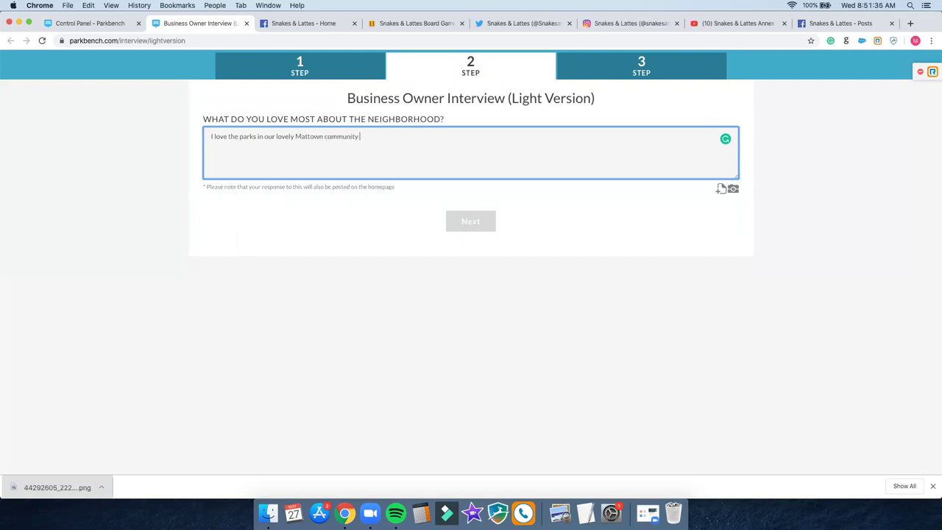
{"action": "type", "text": ". They are a great place to bring the family!"}
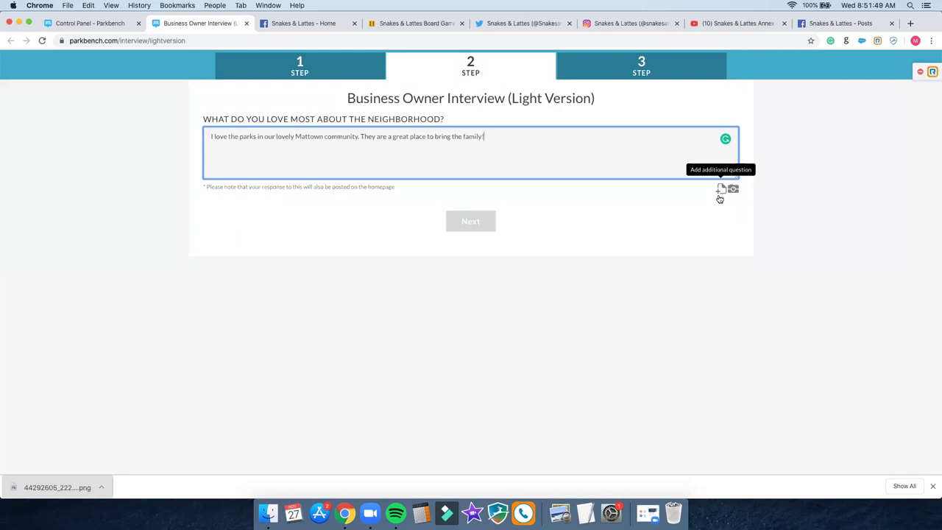
Step: Add an extra question-and-answer slot and close the five unneeded browser tabs
{"action": "left_click", "coordinate": [720, 193]}
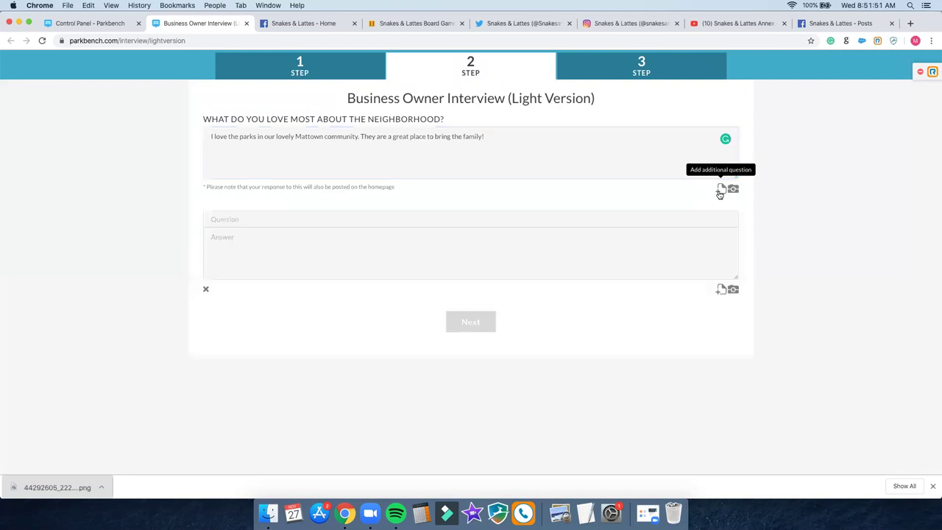
{"action": "left_click", "coordinate": [548, 242]}
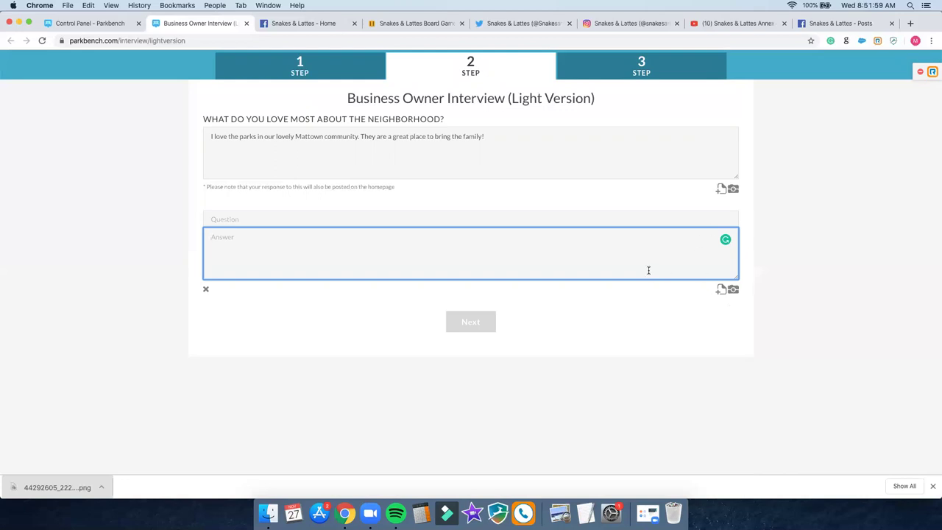
{"action": "left_click", "coordinate": [462, 24]}
{"action": "left_click", "coordinate": [462, 24]}
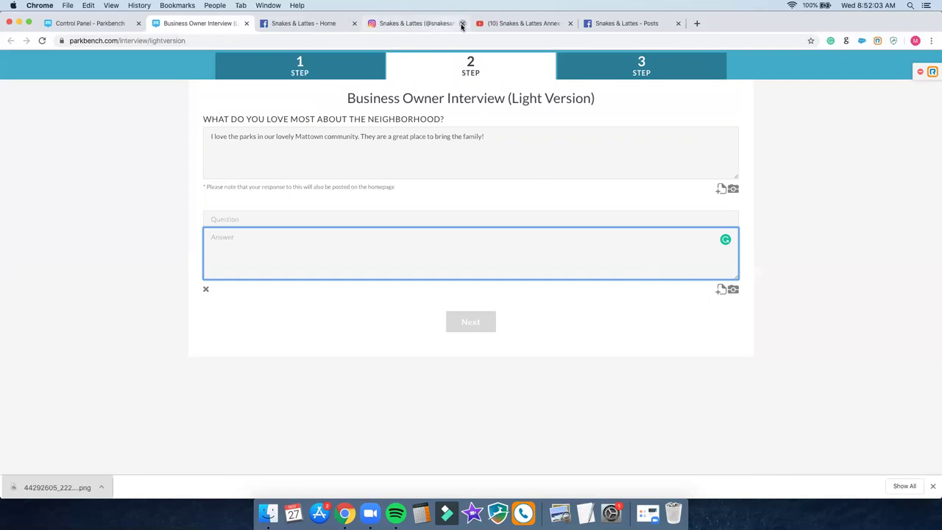
{"action": "left_click", "coordinate": [462, 23]}
{"action": "left_click", "coordinate": [463, 23]}
{"action": "left_click", "coordinate": [462, 24]}
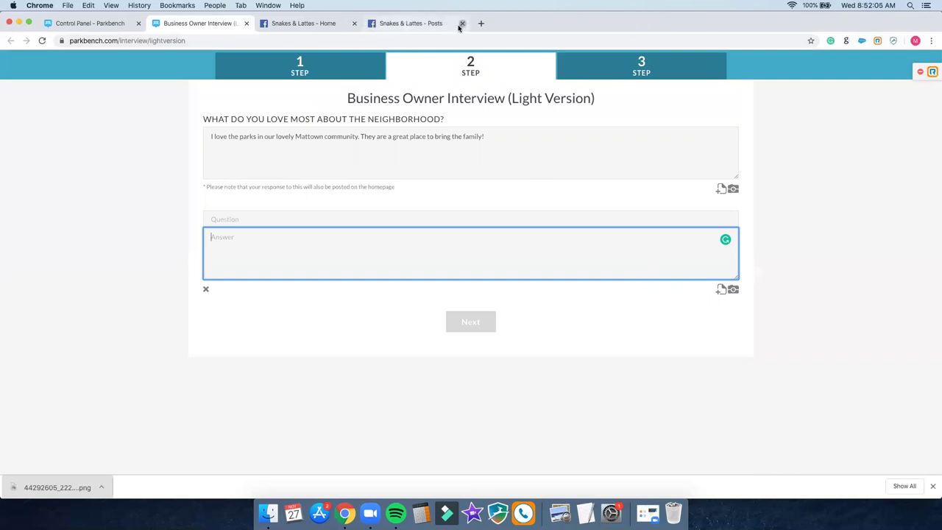
Step: Expand the full About description on the Snakes & Lattes Facebook page, then return to the form
{"action": "left_click", "coordinate": [325, 26]}
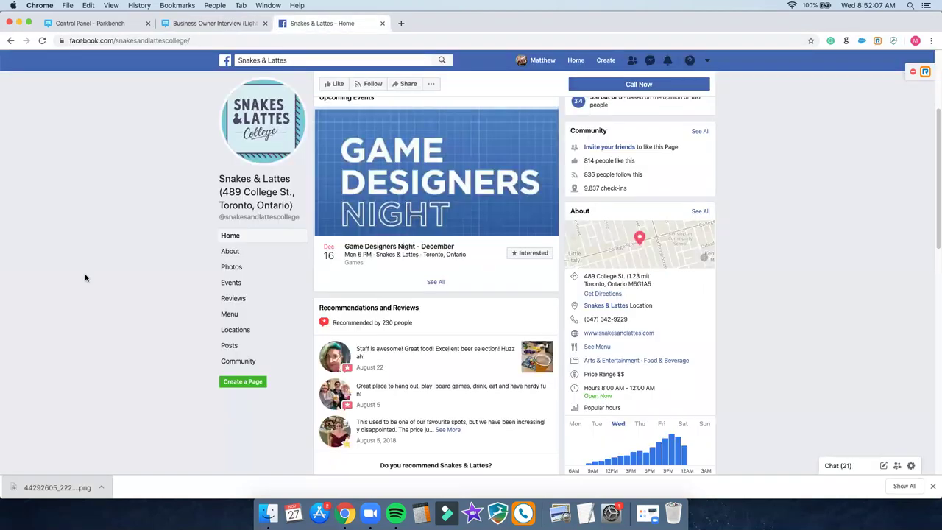
{"action": "left_click", "coordinate": [232, 253]}
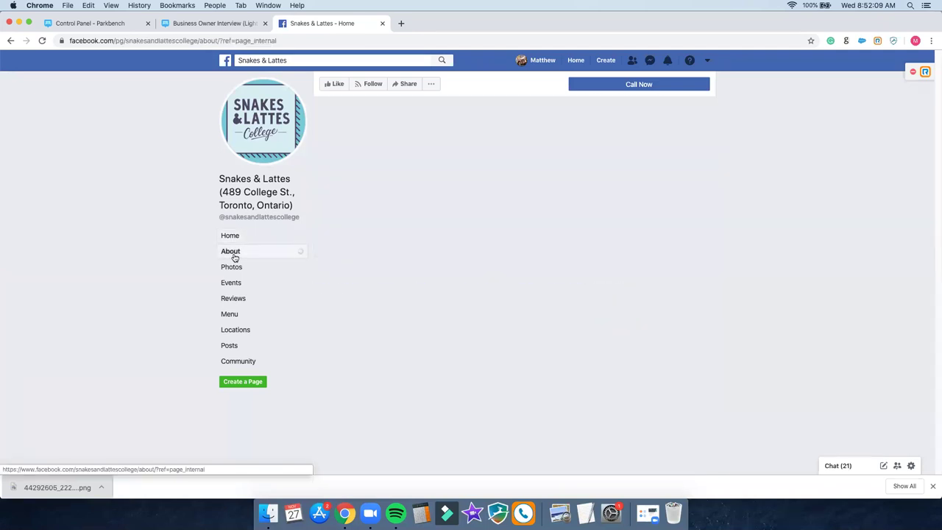
{"action": "scroll", "coordinate": [205, 251], "scroll_direction": "down", "scroll_amount": 10}
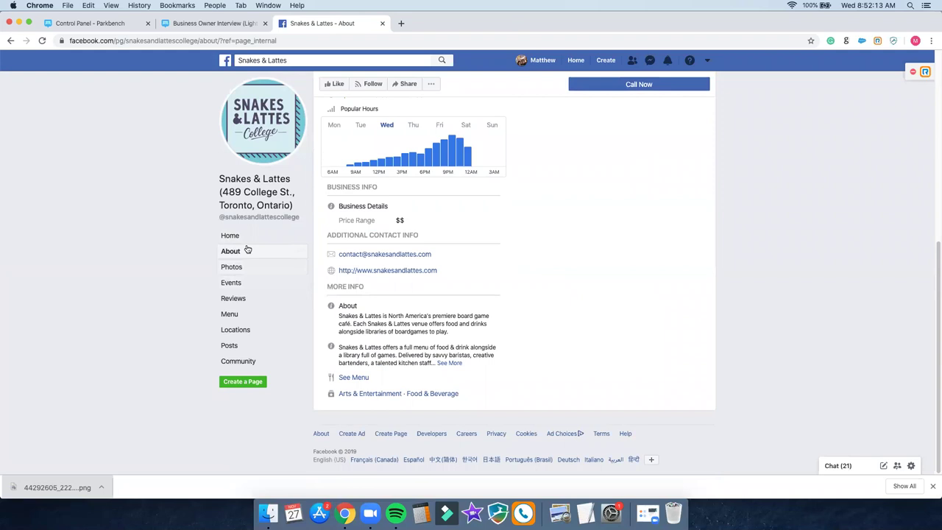
{"action": "left_click", "coordinate": [449, 363]}
{"action": "scroll", "coordinate": [516, 346], "scroll_direction": "down", "scroll_amount": 3}
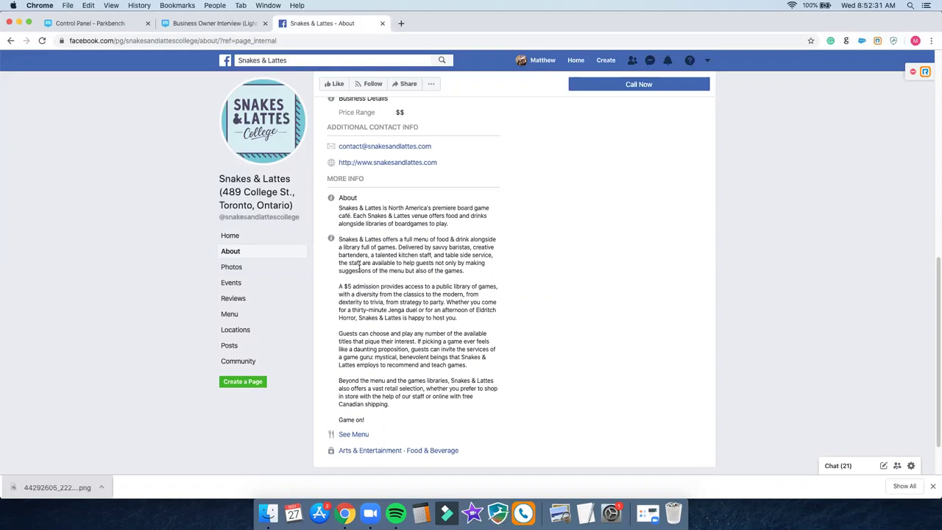
{"action": "left_click", "coordinate": [219, 24]}
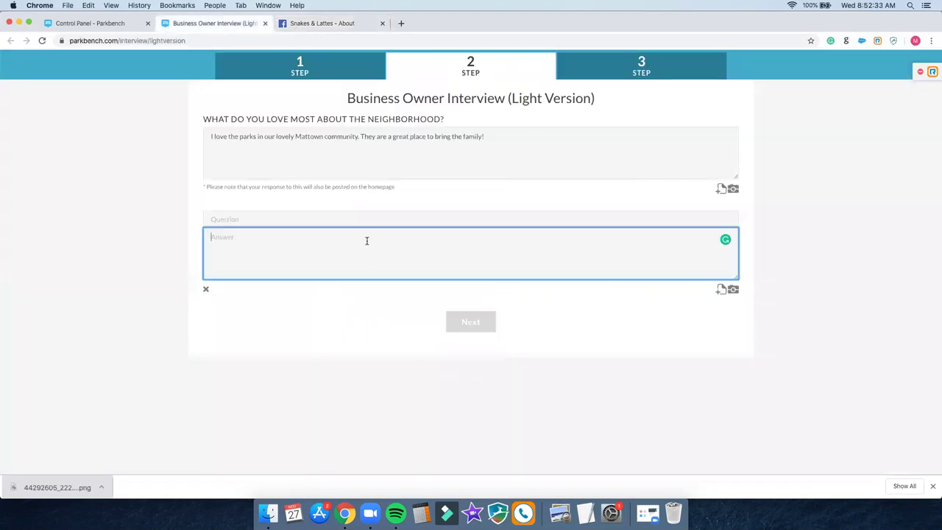
Step: On step 3, paste the copied Facebook About description into the Summary
{"action": "left_click", "coordinate": [656, 78]}
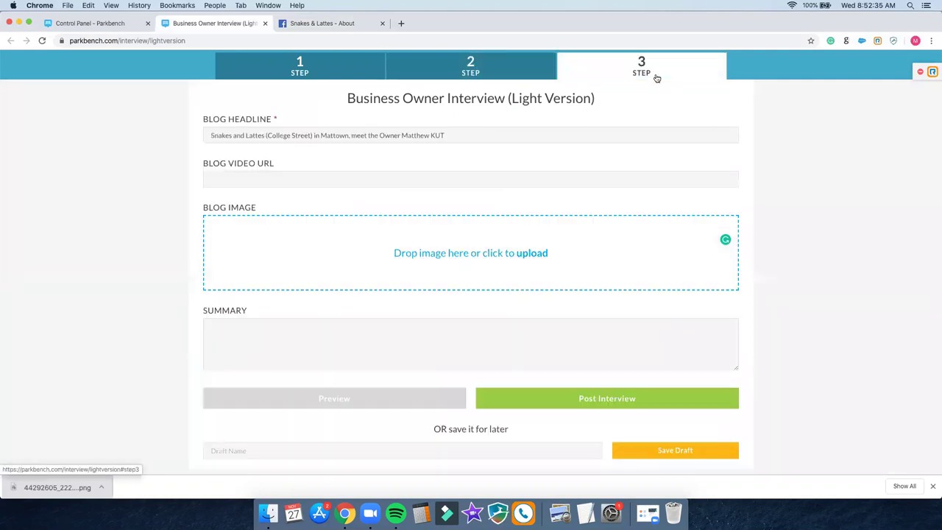
{"action": "left_click", "coordinate": [388, 349]}
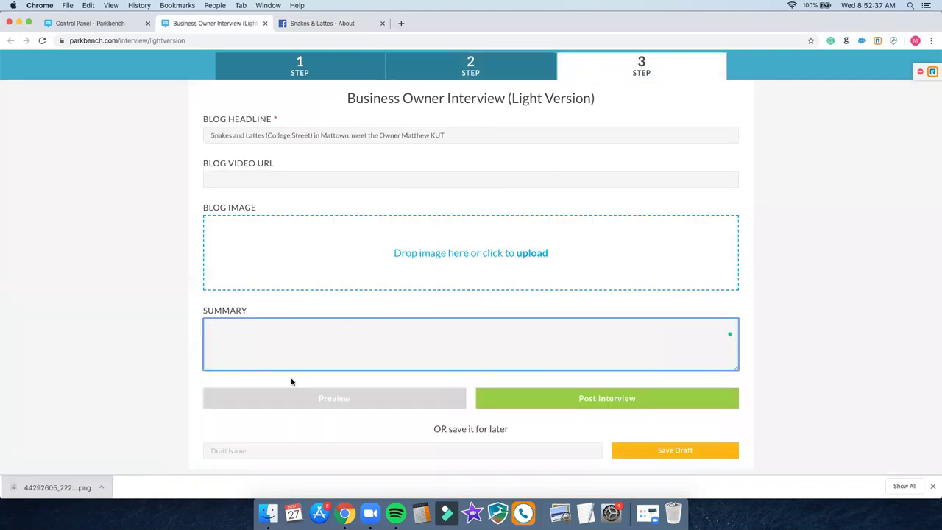
{"action": "left_click", "coordinate": [309, 26]}
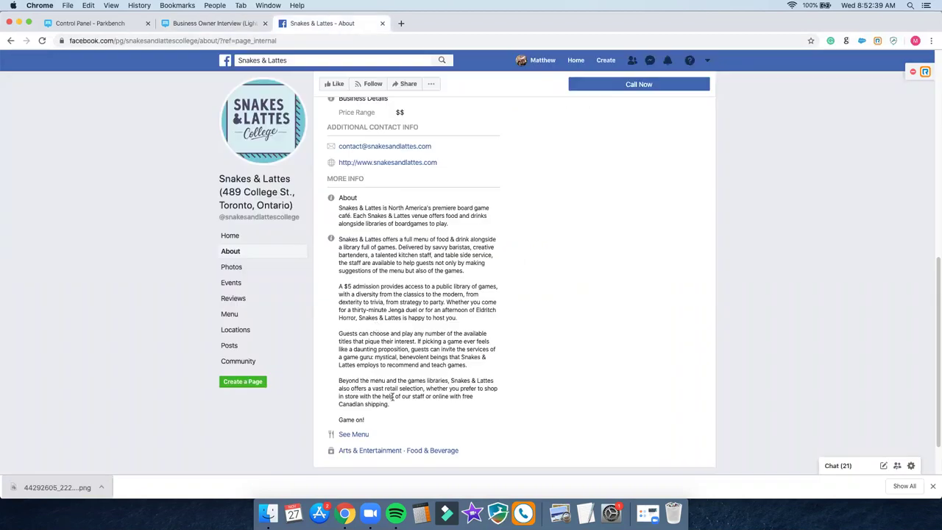
{"action": "left_click_drag", "start_coordinate": [366, 425], "coordinate": [338, 240]}
{"action": "right_click", "coordinate": [367, 246]}
{"action": "left_click", "coordinate": [380, 271]}
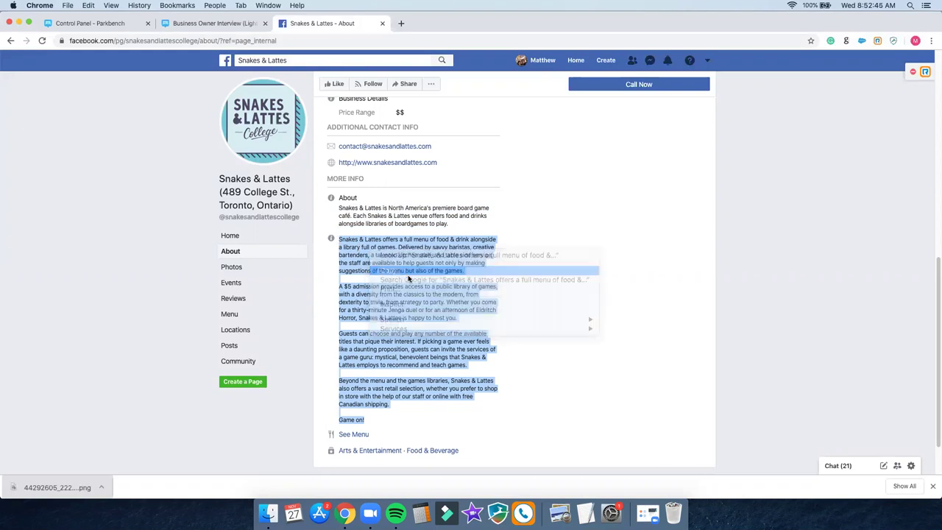
{"action": "left_click", "coordinate": [224, 28]}
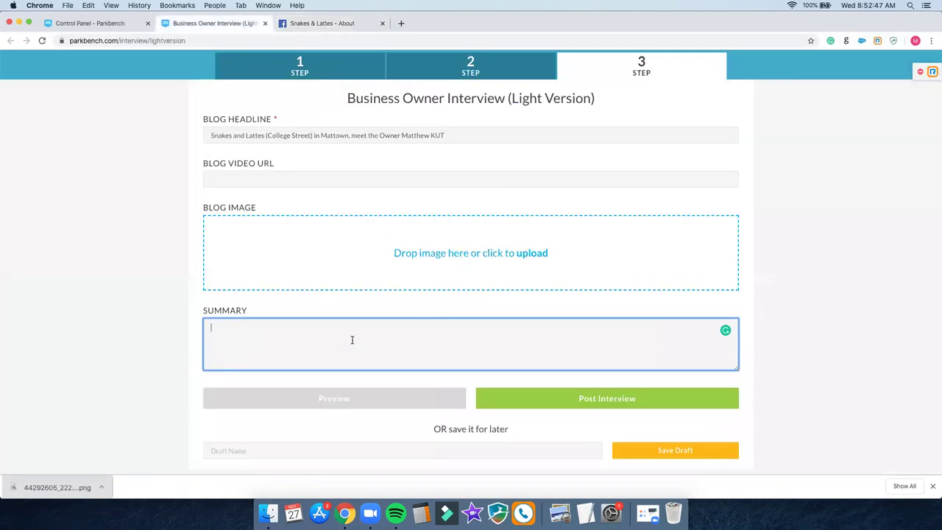
{"action": "key", "text": "super+v"}
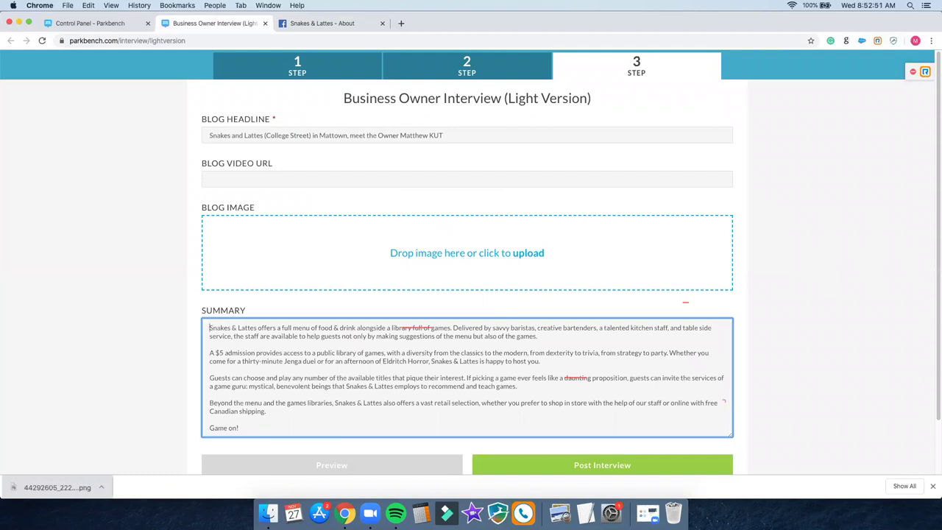
Step: Add the first About paragraph as a new opening line at the top of the Summary
{"action": "left_click", "coordinate": [209, 327]}
{"action": "key", "text": "Return"}
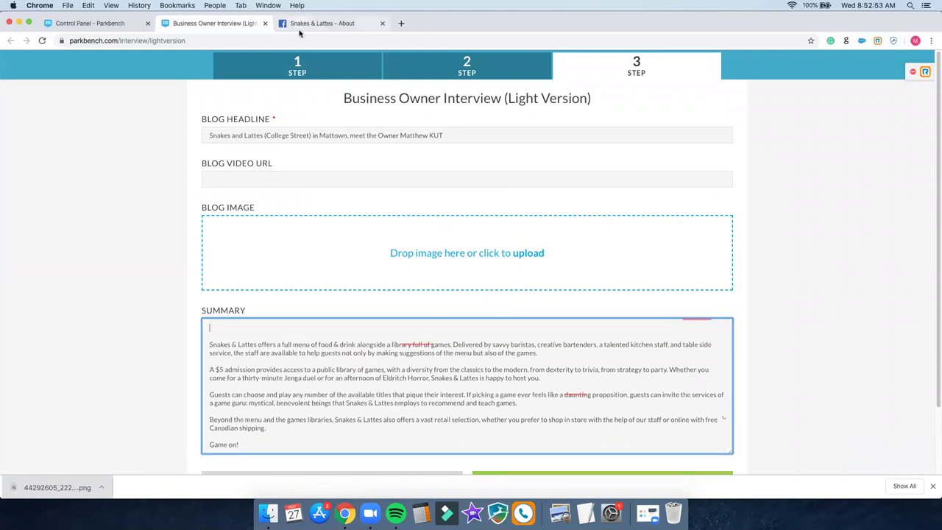
{"action": "key", "text": "ctrl+Tab"}
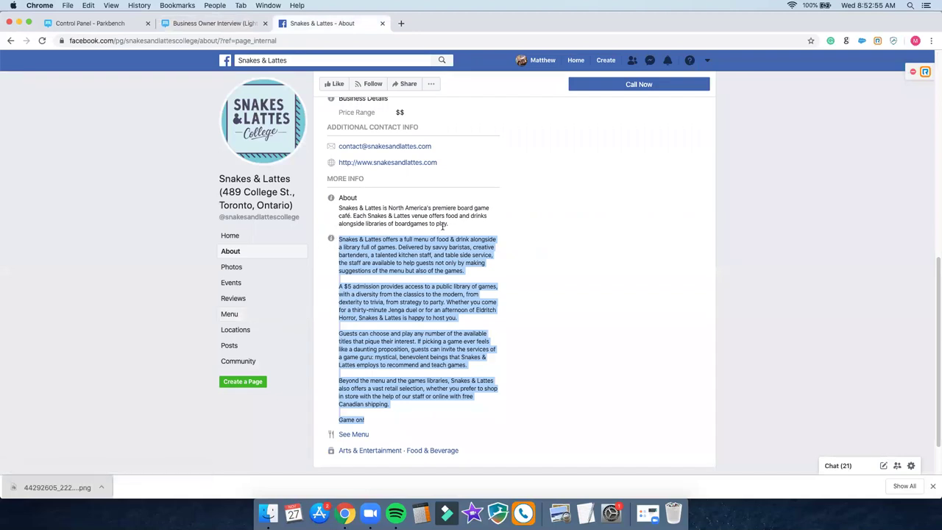
{"action": "left_click", "coordinate": [452, 225]}
{"action": "triple_click", "coordinate": [339, 208]}
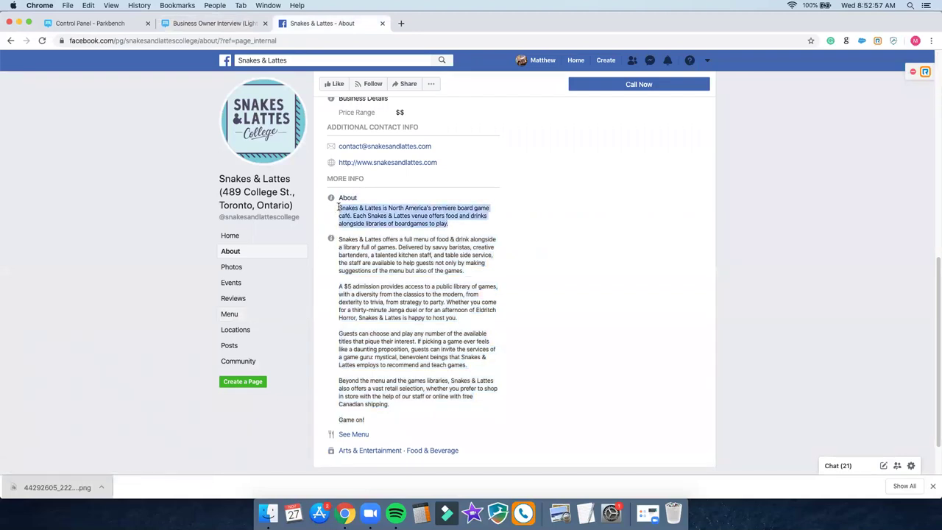
{"action": "right_click", "coordinate": [358, 210]}
{"action": "left_click", "coordinate": [382, 232]}
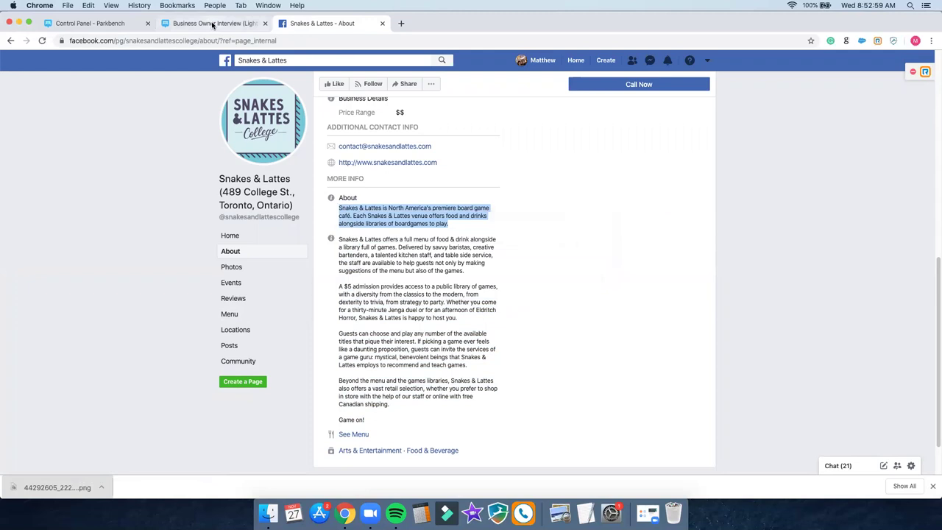
{"action": "key", "text": "ctrl+shift+Tab"}
{"action": "key", "text": "super+v"}
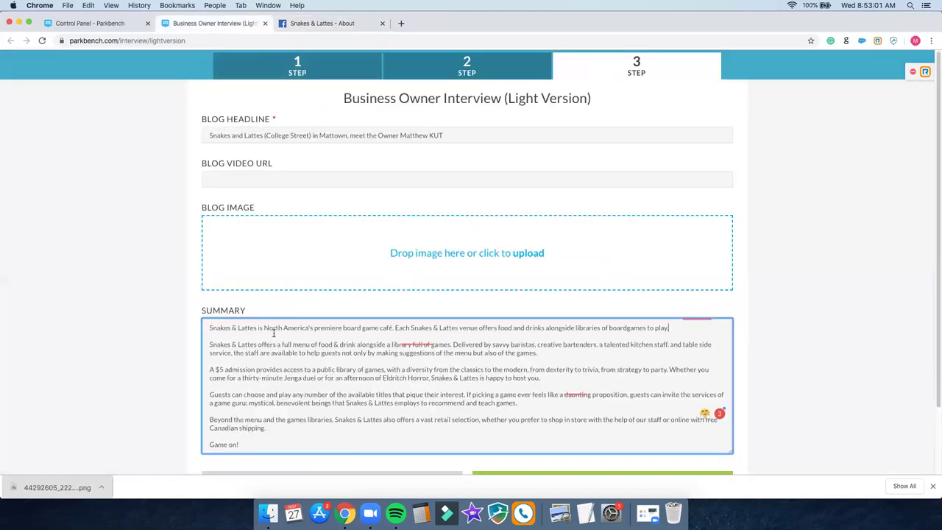
{"action": "left_click", "coordinate": [798, 289]}
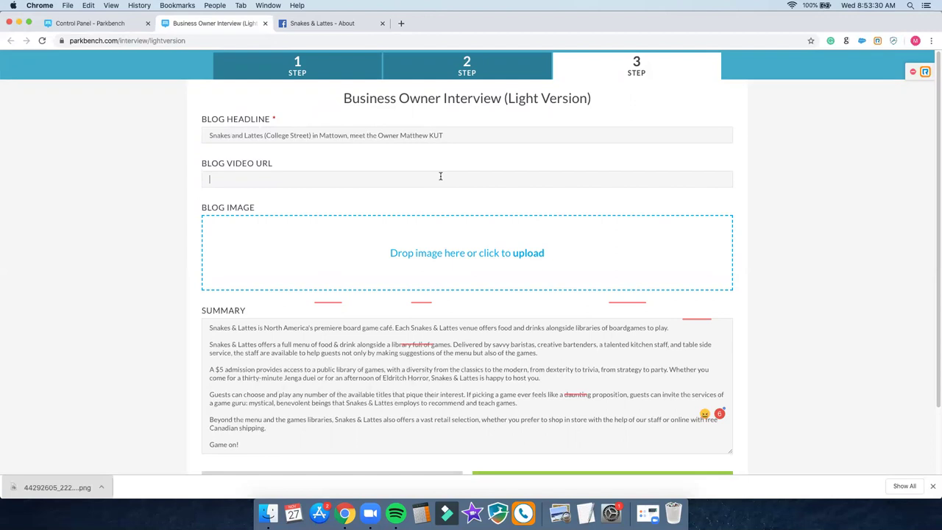
Step: Place the cursor in the Blog Video URL field on step 3
{"action": "left_click", "coordinate": [391, 183]}
Step: In a new tab on YouTube, choose Upload video from the Create menu
{"action": "left_click", "coordinate": [400, 25]}
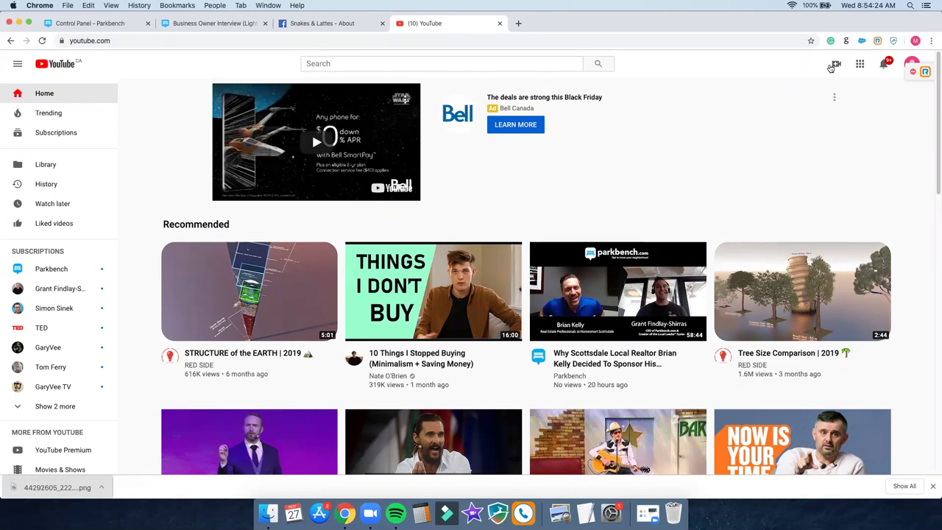
{"action": "left_click", "coordinate": [831, 68]}
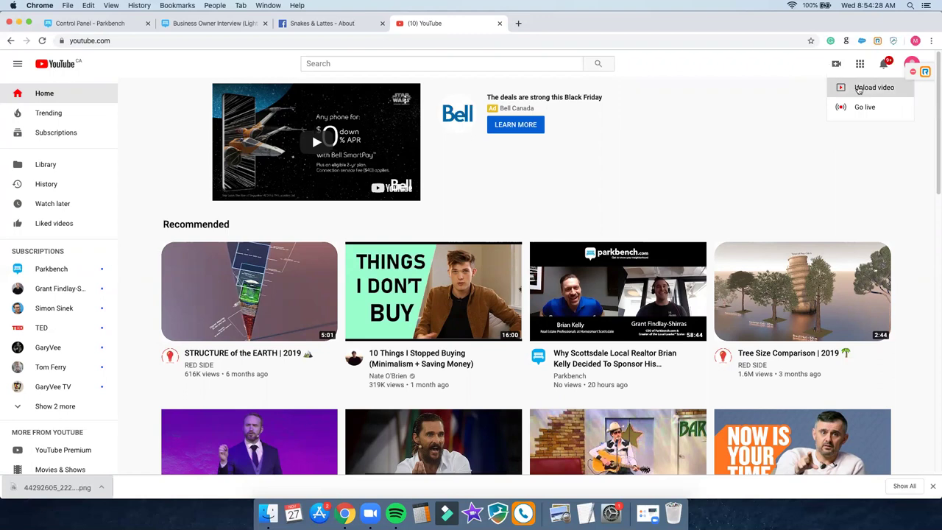
{"action": "left_click", "coordinate": [859, 89]}
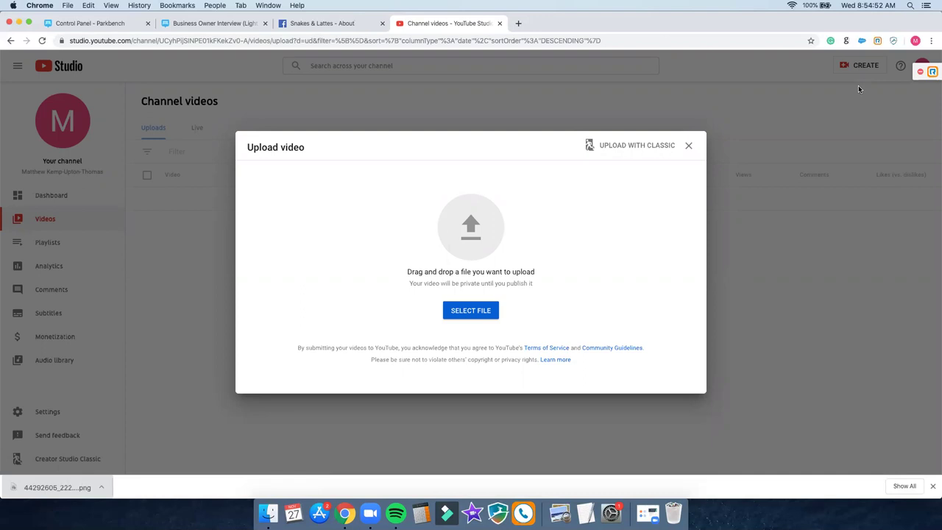
{"action": "left_click", "coordinate": [689, 147]}
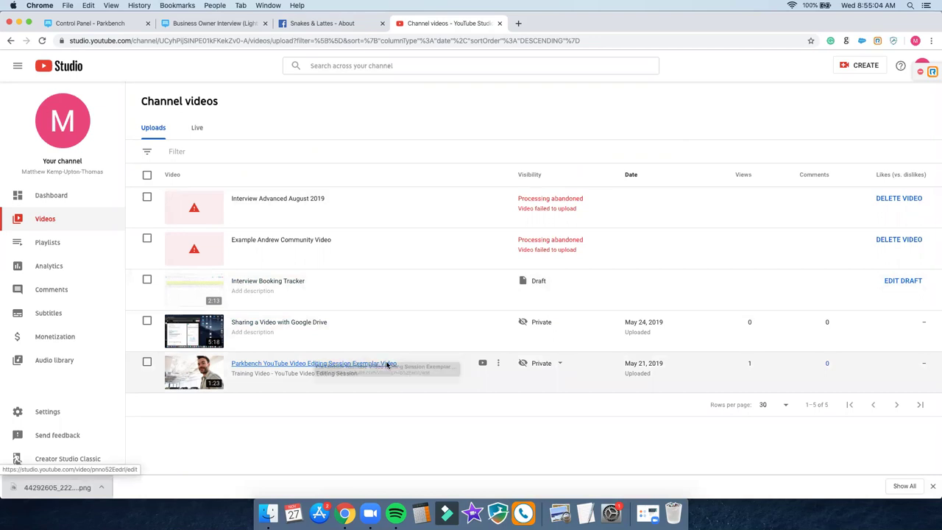
{"action": "left_click", "coordinate": [388, 363]}
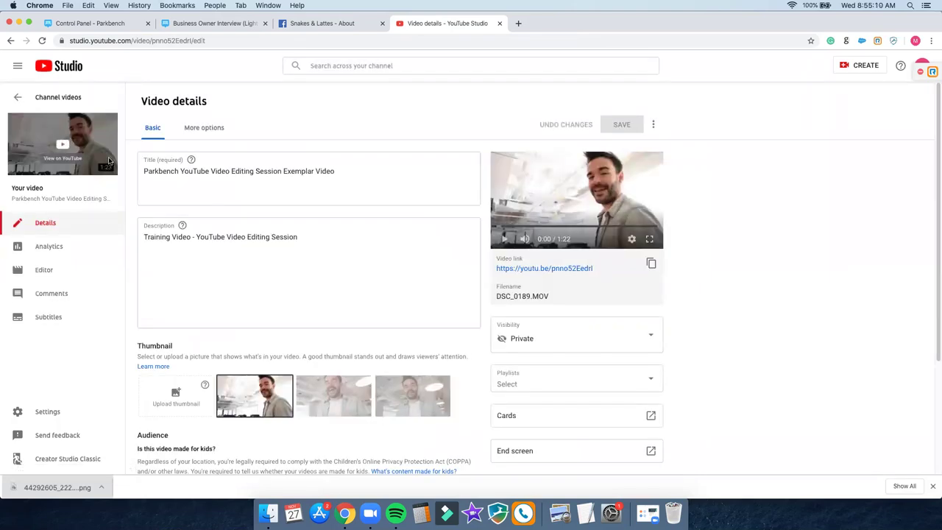
{"action": "left_click", "coordinate": [65, 143]}
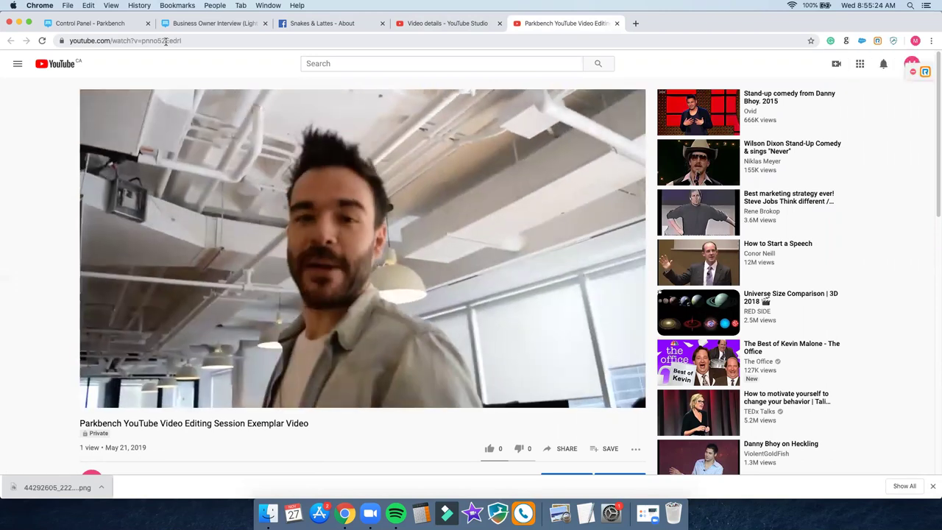
{"action": "left_click", "coordinate": [166, 41]}
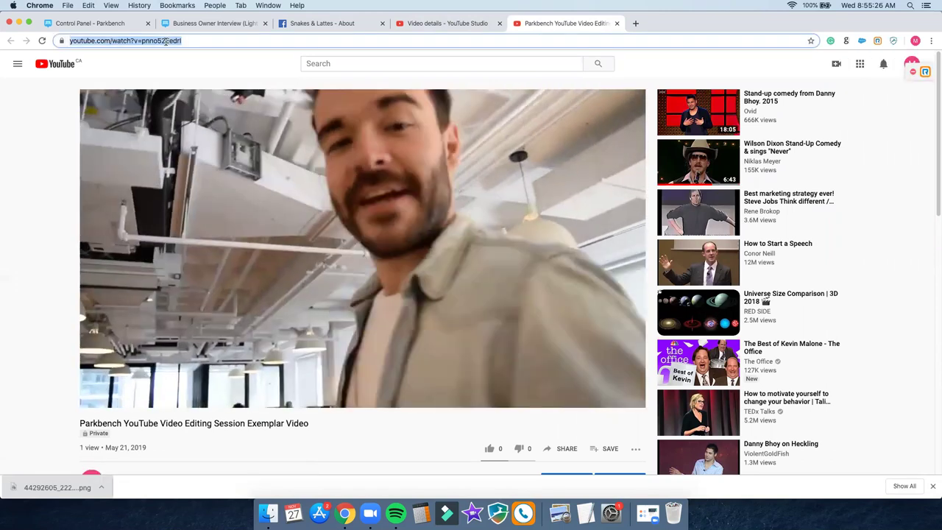
{"action": "right_click", "coordinate": [166, 42]}
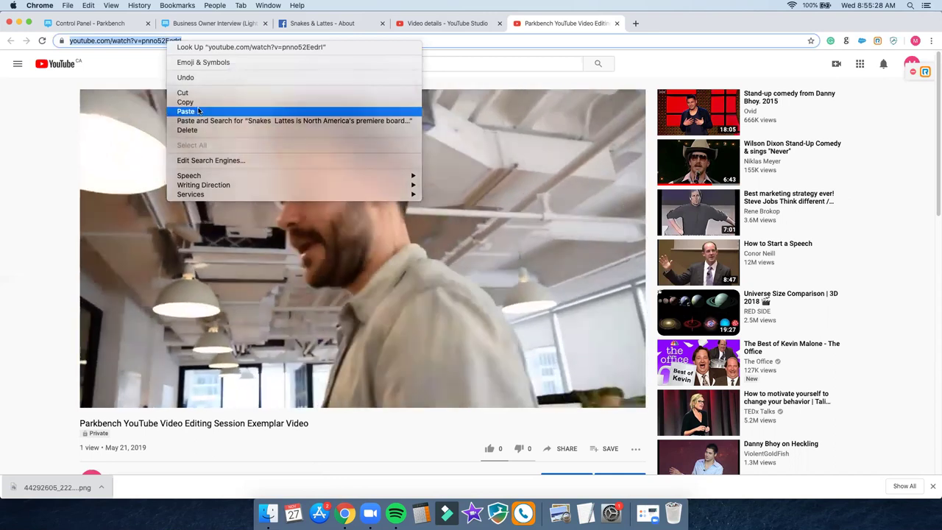
{"action": "left_click", "coordinate": [197, 103]}
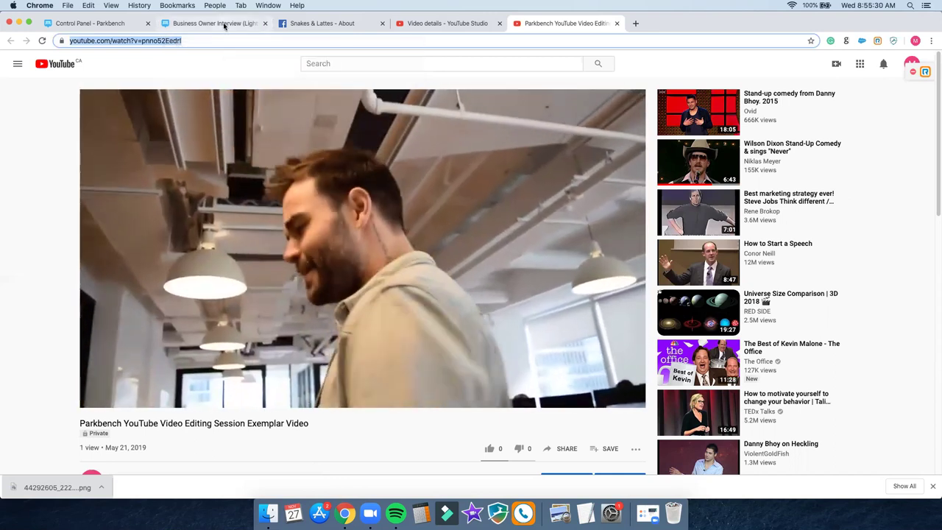
{"action": "left_click", "coordinate": [225, 25]}
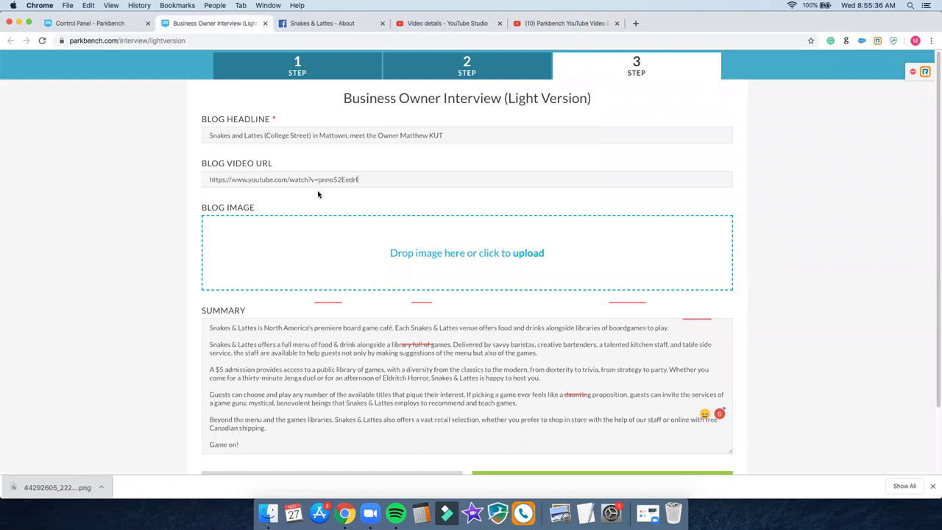
{"action": "double_click", "coordinate": [341, 136]}
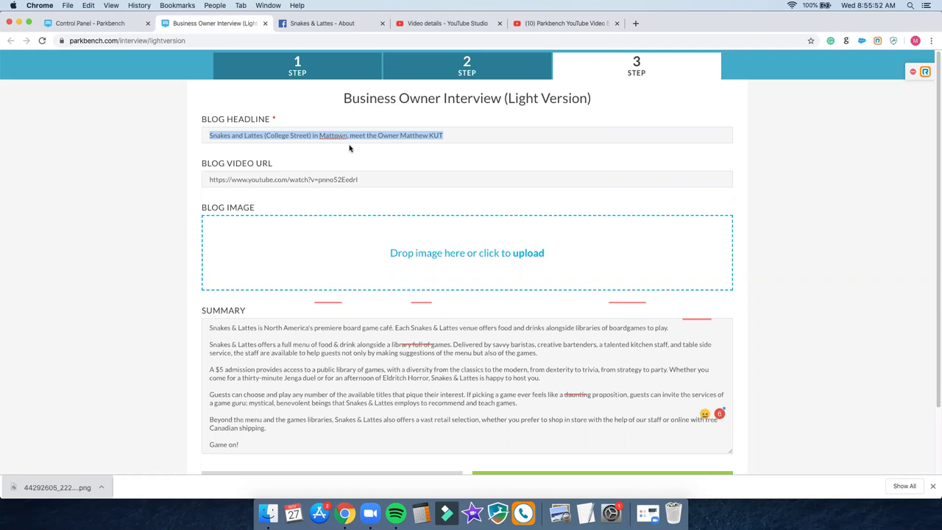
Step: On step 1, replace the interviewee's full name and delete '(College Street)' from the Business Name
{"action": "left_click", "coordinate": [321, 79]}
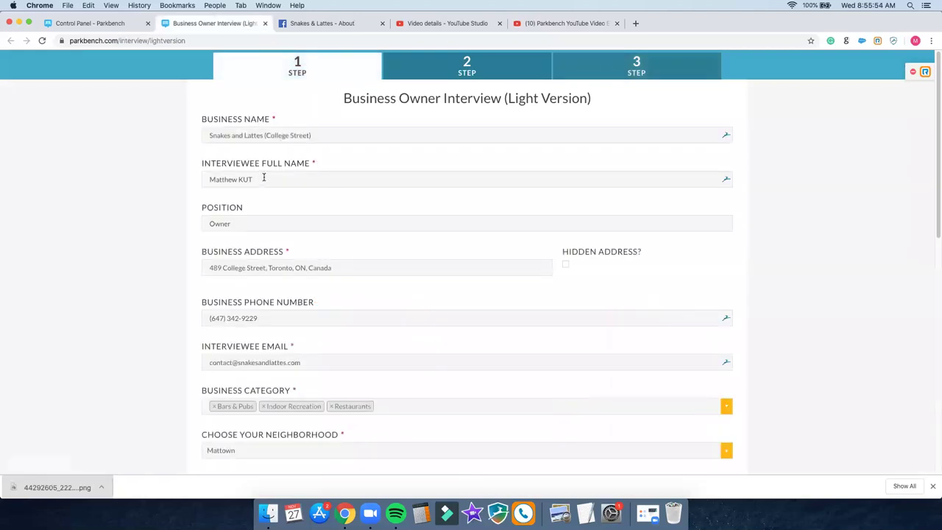
{"action": "triple_click", "coordinate": [263, 185]}
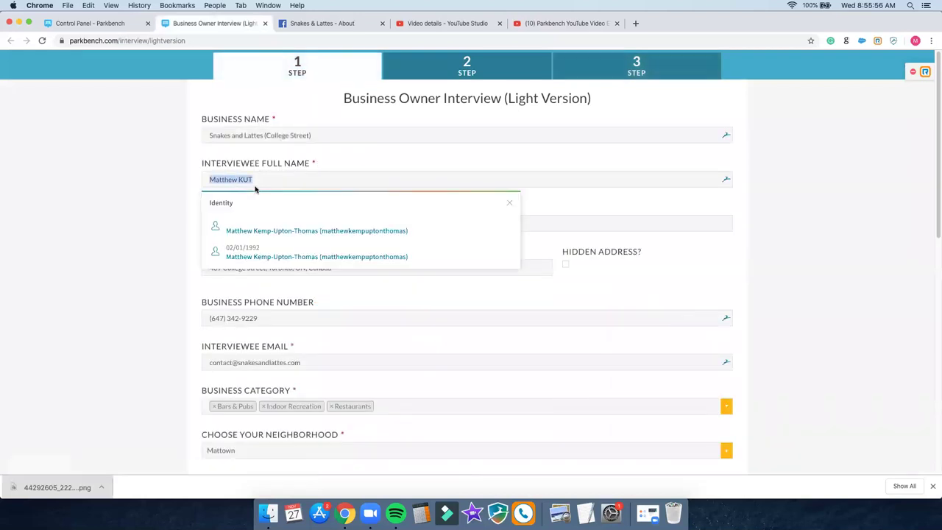
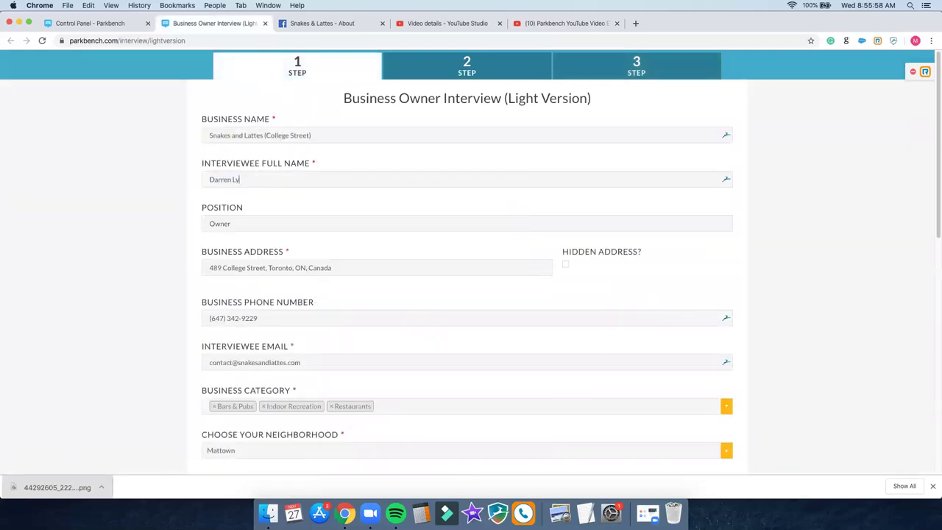
{"action": "left_click_drag", "start_coordinate": [263, 136], "coordinate": [312, 136]}
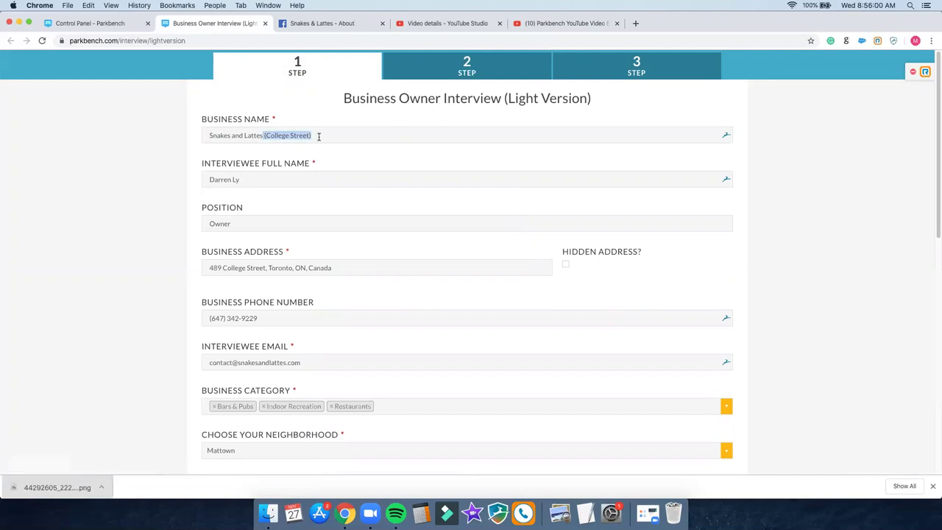
{"action": "key", "text": "BackSpace"}
{"action": "left_click", "coordinate": [660, 71]}
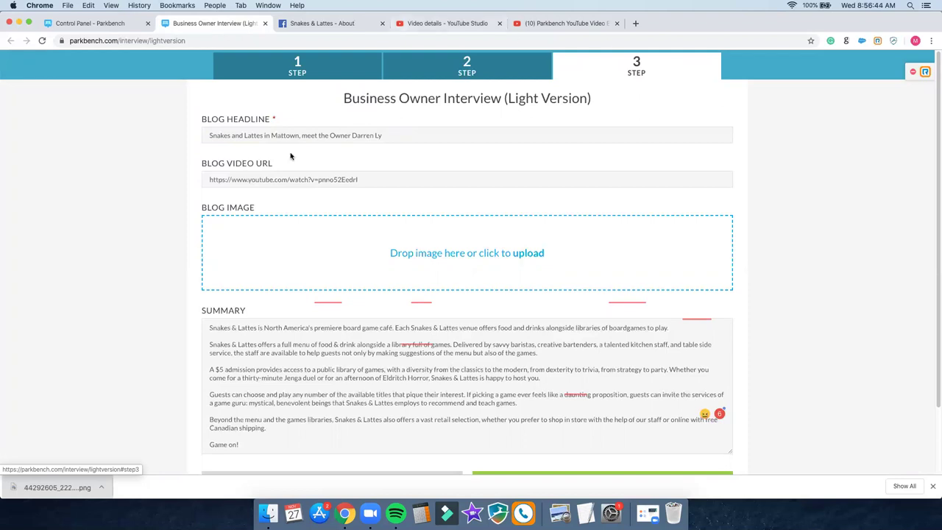
Step: Retitle the blog headline as meeting 'the superstar owner of Snakes and Lattes (College Street) in Toronto' and preview it
{"action": "triple_click", "coordinate": [324, 137]}
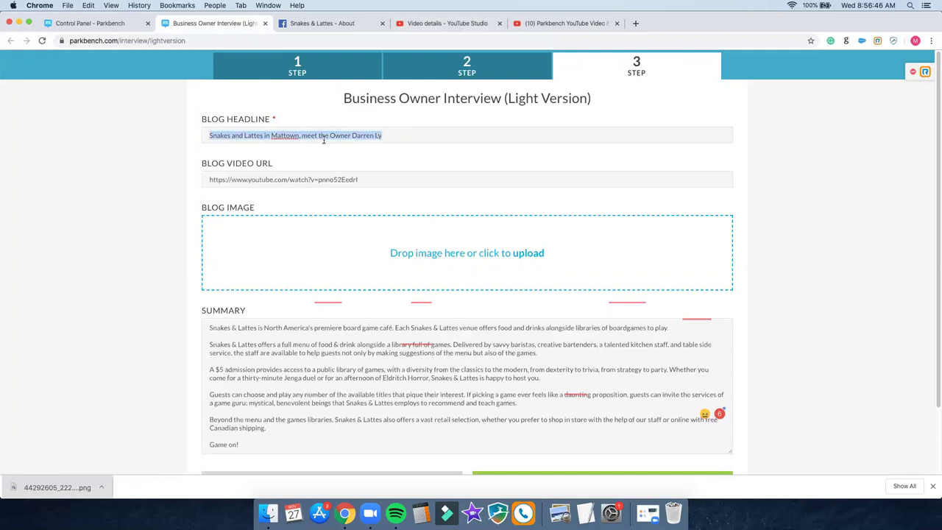
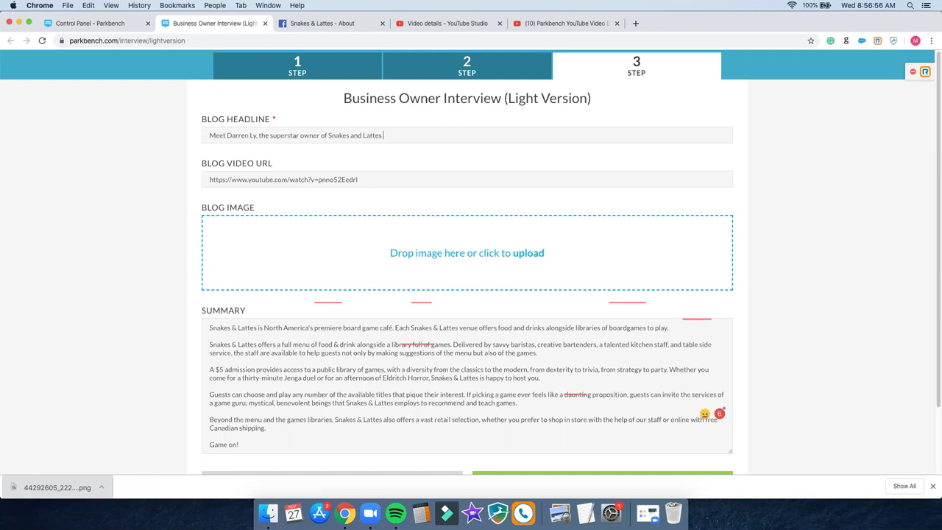
{"action": "type", "text": " (College Street) in Toronto!"}
{"action": "scroll", "coordinate": [156, 273], "scroll_direction": "up", "scroll_amount": 1}
{"action": "scroll", "coordinate": [156, 273], "scroll_direction": "down", "scroll_amount": 3}
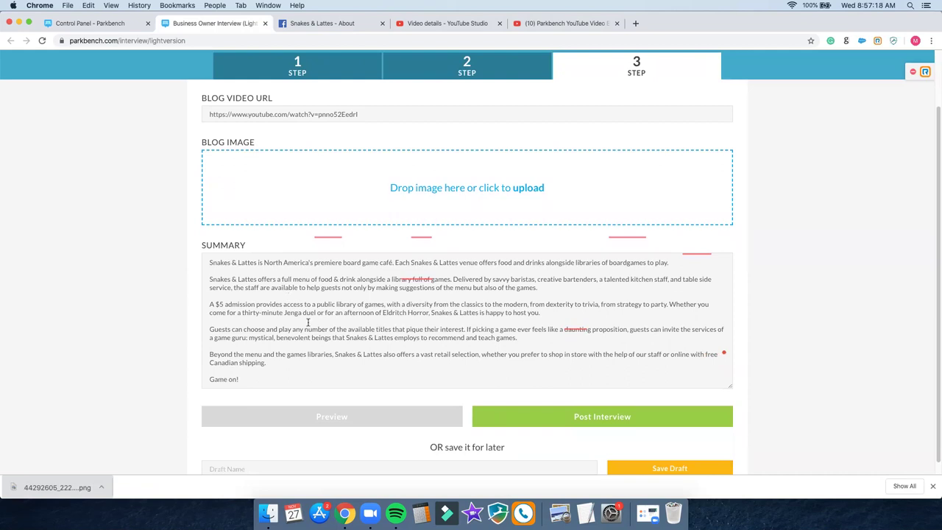
{"action": "left_click", "coordinate": [328, 417]}
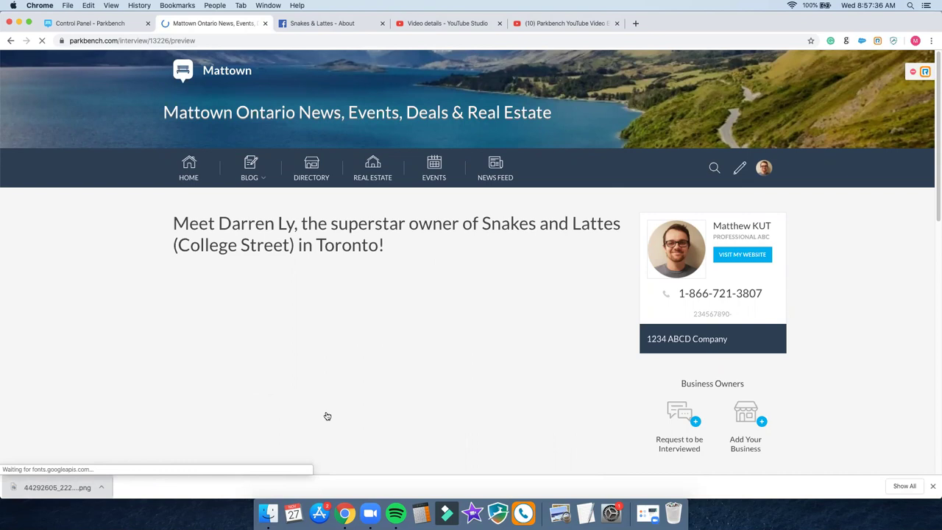
{"action": "scroll", "coordinate": [167, 312], "scroll_direction": "down", "scroll_amount": 2}
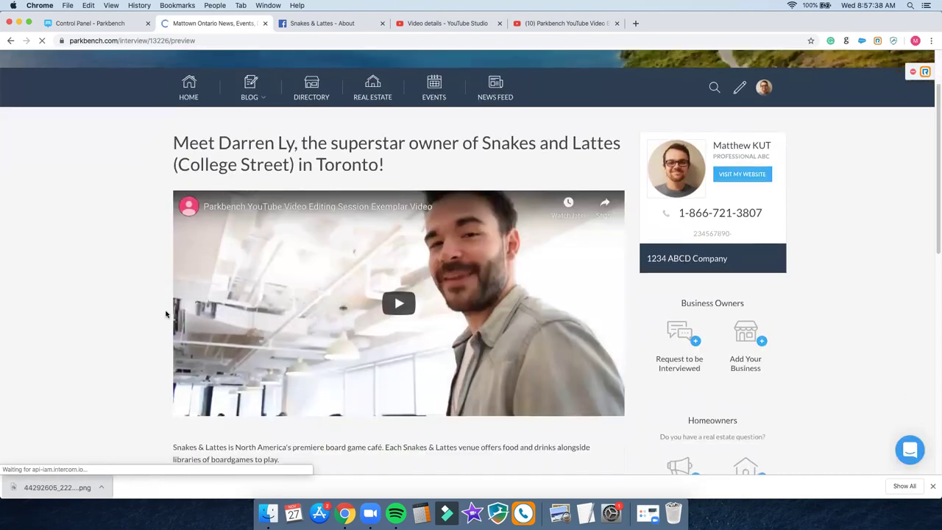
{"action": "left_click", "coordinate": [383, 342]}
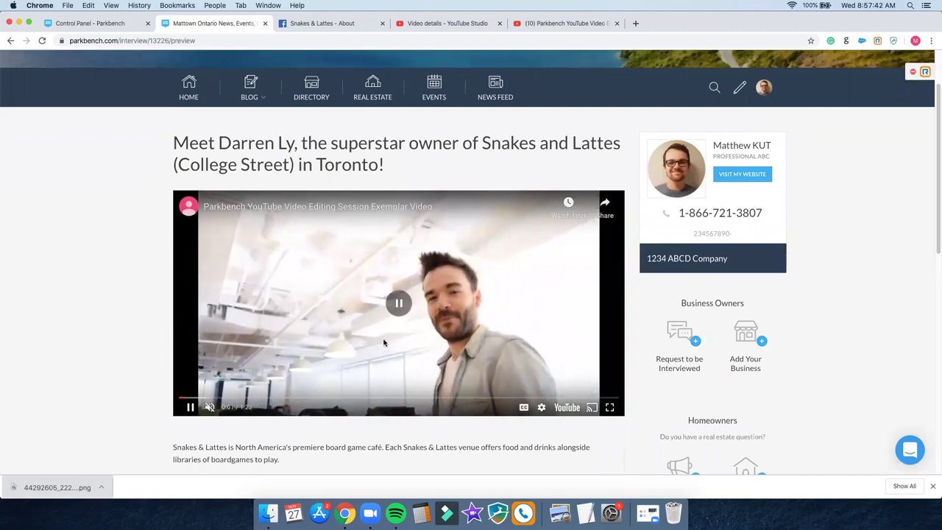
{"action": "left_click", "coordinate": [383, 343]}
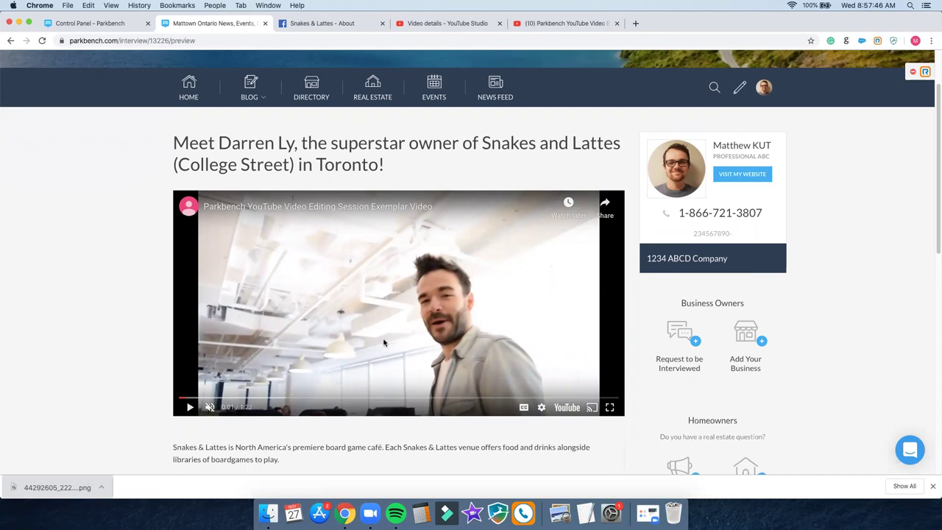
{"action": "scroll", "coordinate": [409, 309], "scroll_direction": "down", "scroll_amount": 10}
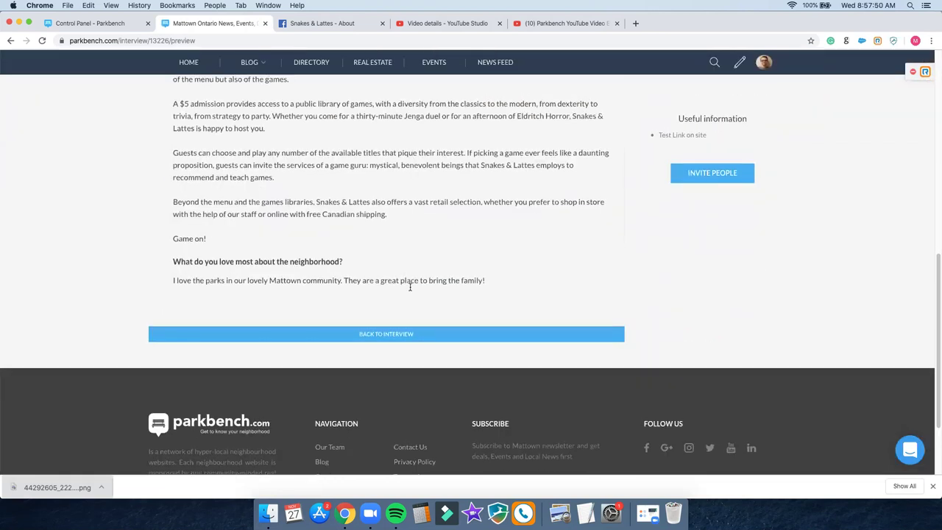
{"action": "scroll", "coordinate": [411, 291], "scroll_direction": "up", "scroll_amount": 2}
{"action": "scroll", "coordinate": [413, 298], "scroll_direction": "up", "scroll_amount": 3}
{"action": "triple_click", "coordinate": [307, 220]}
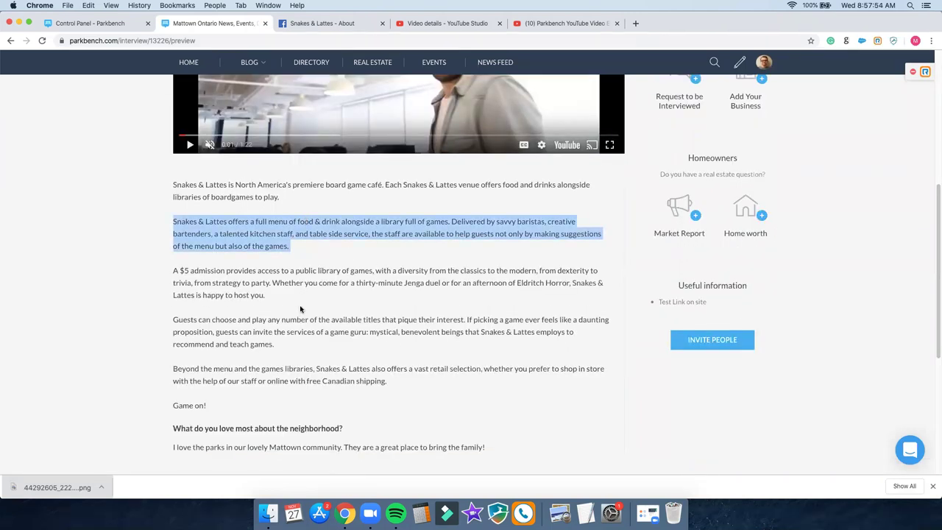
{"action": "left_click", "coordinate": [302, 426]}
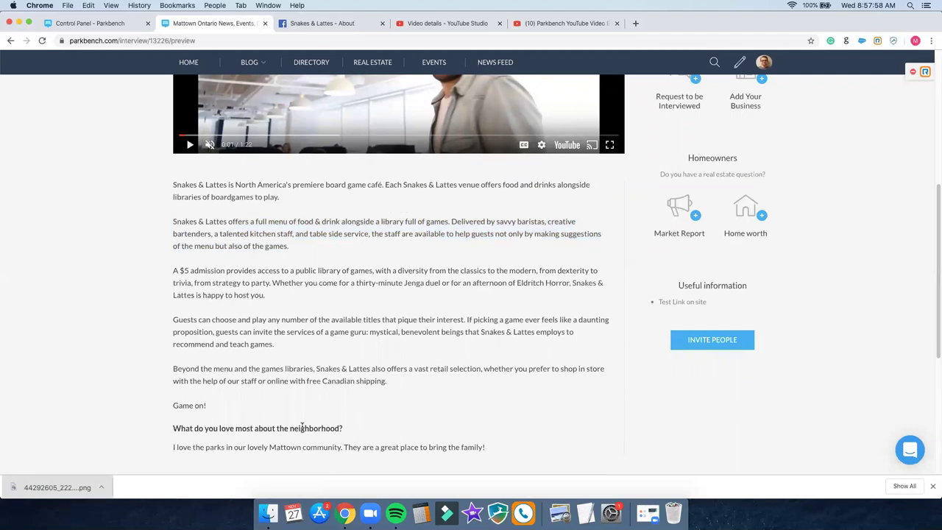
{"action": "double_click", "coordinate": [302, 427]}
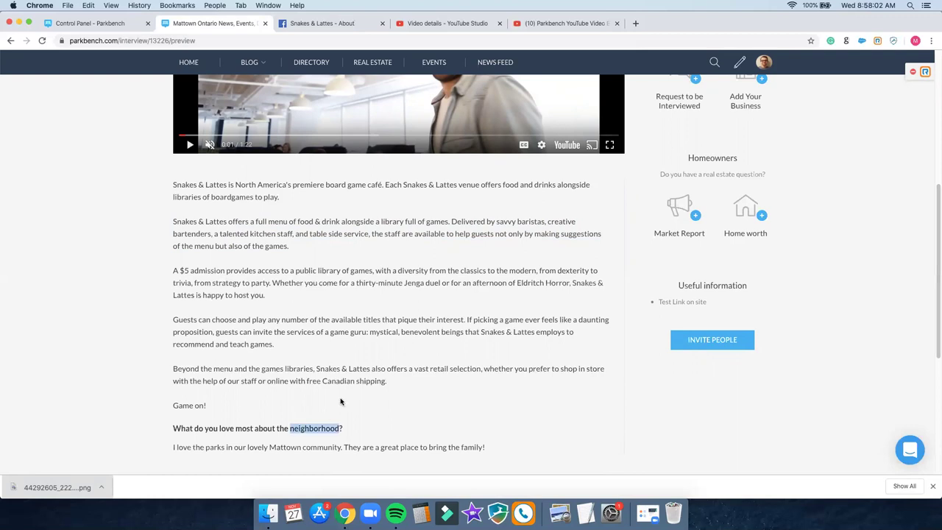
{"action": "scroll", "coordinate": [340, 398], "scroll_direction": "up", "scroll_amount": 3}
{"action": "scroll", "coordinate": [340, 398], "scroll_direction": "down", "scroll_amount": 4}
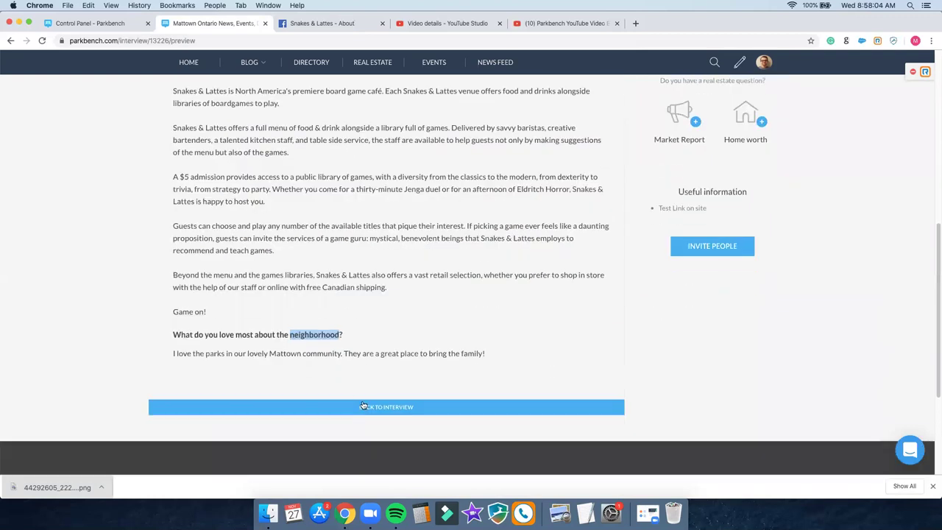
Step: Delete the entire step 2 neighbourhood answer, then preview the interview post again from step 3
{"action": "left_click", "coordinate": [366, 411]}
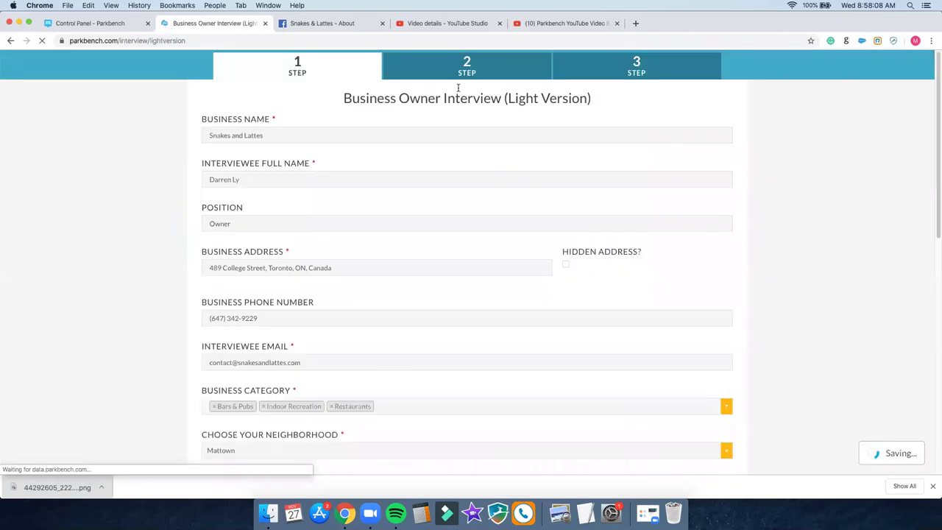
{"action": "left_click", "coordinate": [454, 78]}
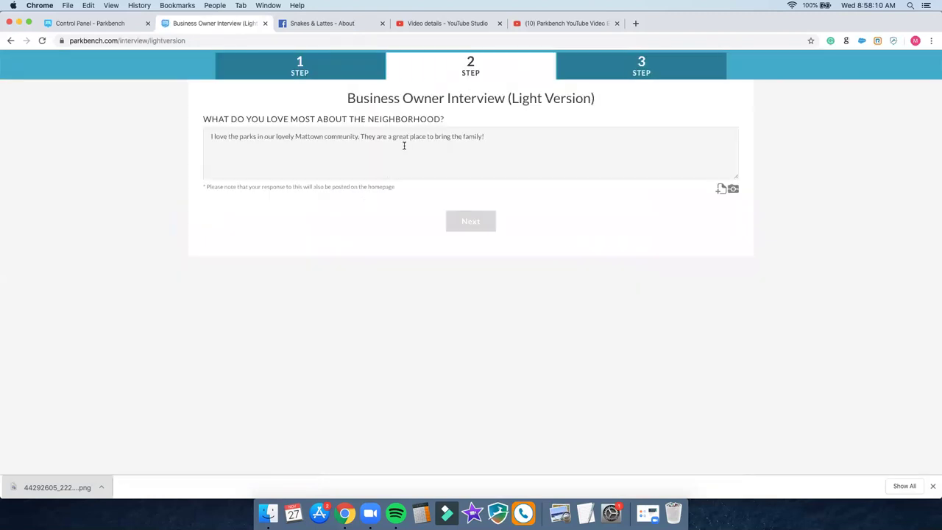
{"action": "left_click", "coordinate": [407, 140]}
{"action": "key", "text": "super+a"}
{"action": "key", "text": "BackSpace"}
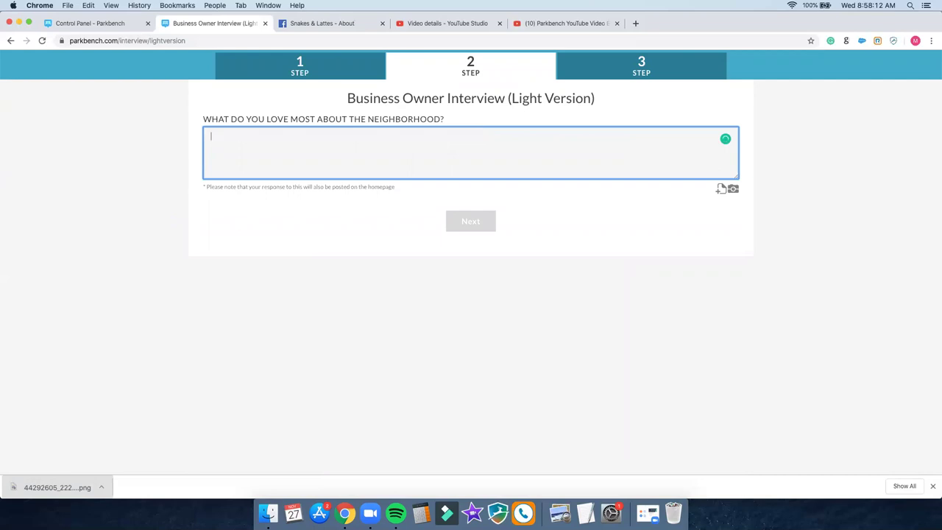
{"action": "left_click", "coordinate": [613, 74]}
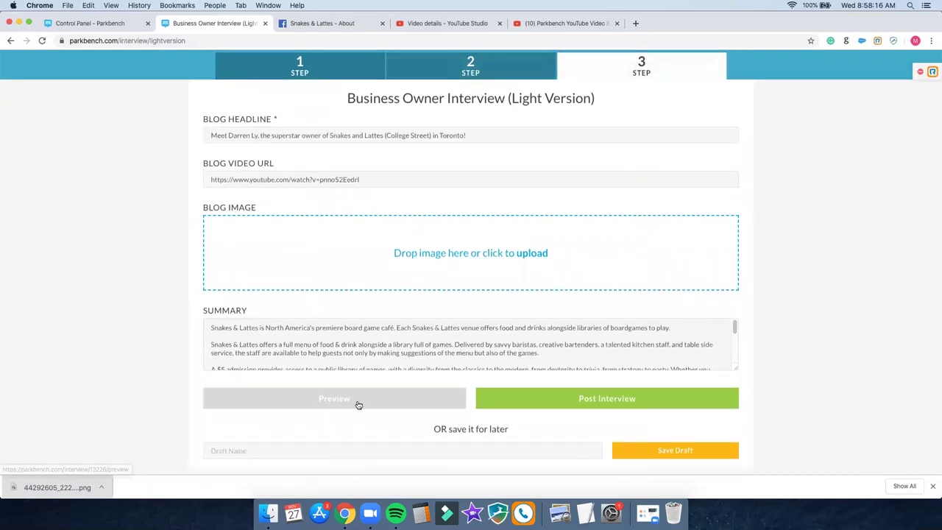
{"action": "left_click", "coordinate": [358, 405]}
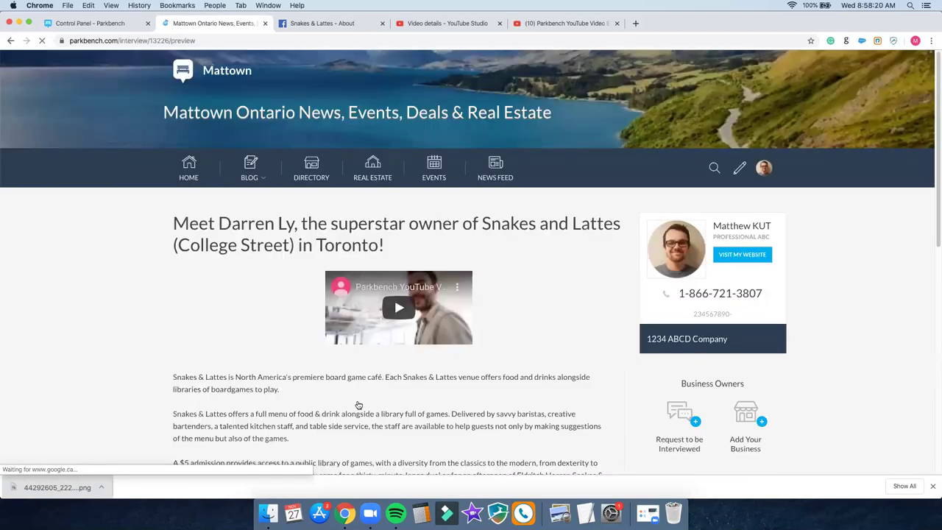
Step: Scroll through the preview to review the Snakes and Lattes owner headline, YouTube video and summary
{"action": "scroll", "coordinate": [356, 407], "scroll_direction": "down", "scroll_amount": 2}
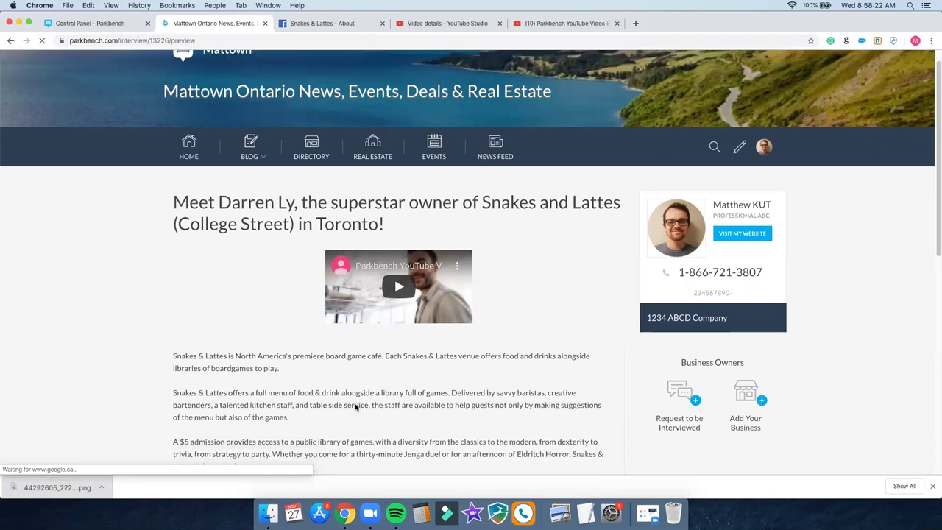
{"action": "scroll", "coordinate": [355, 407], "scroll_direction": "down", "scroll_amount": 3}
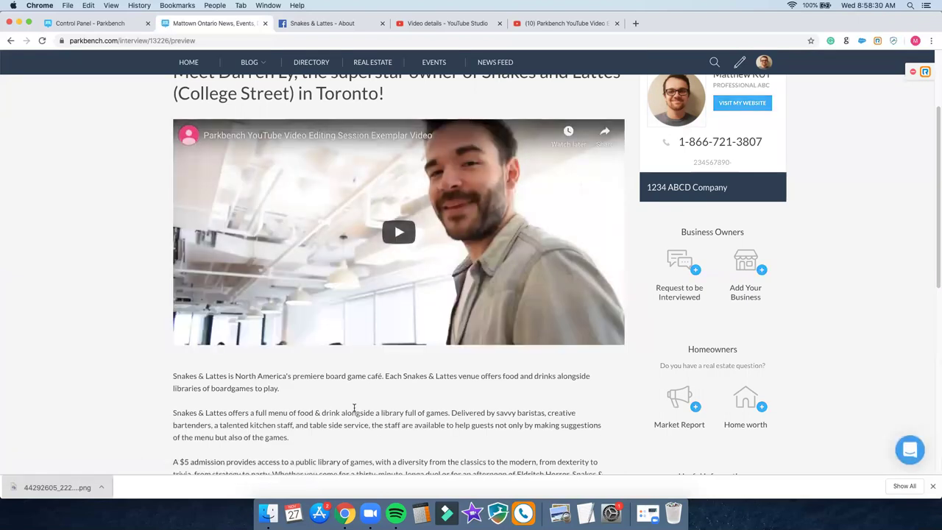
{"action": "scroll", "coordinate": [355, 407], "scroll_direction": "down", "scroll_amount": 3}
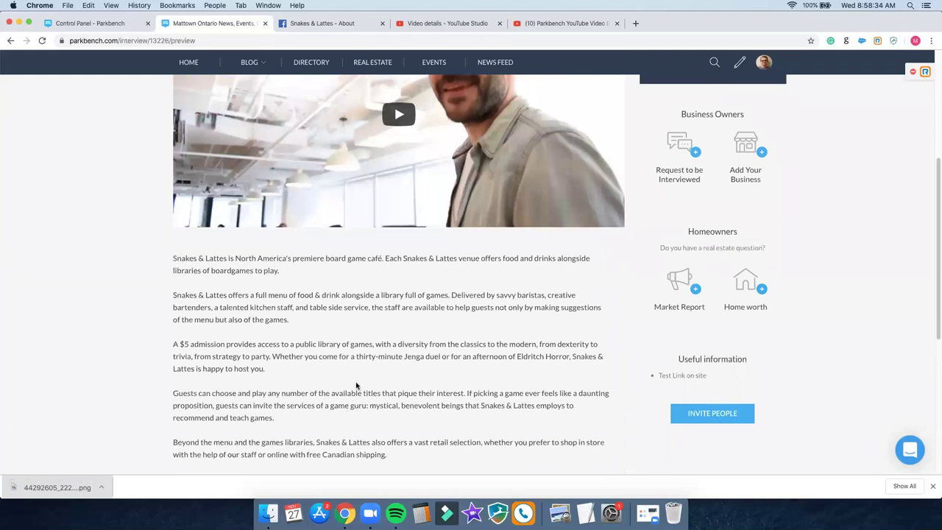
{"action": "scroll", "coordinate": [358, 387], "scroll_direction": "up", "scroll_amount": 6}
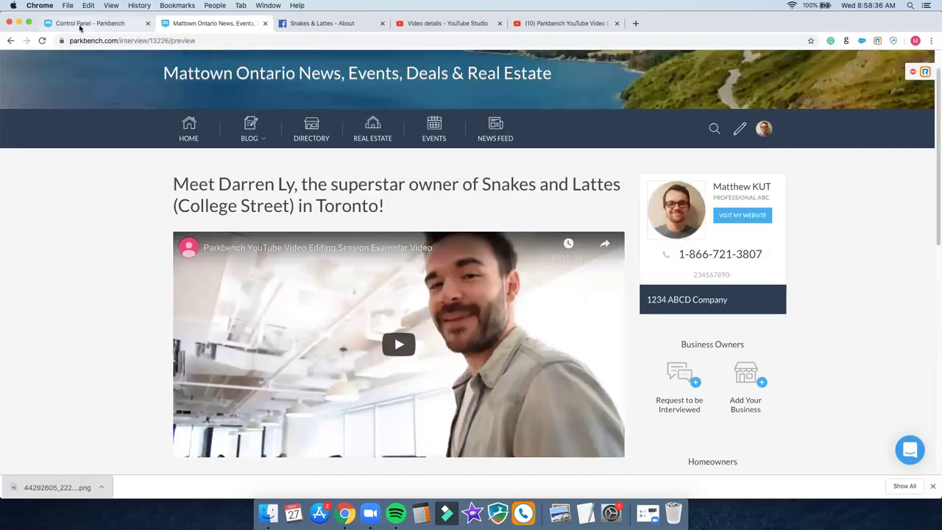
Step: Open the Client Success Manager interview from the Mattown community home page
{"action": "left_click", "coordinate": [81, 28]}
{"action": "left_click", "coordinate": [202, 166]}
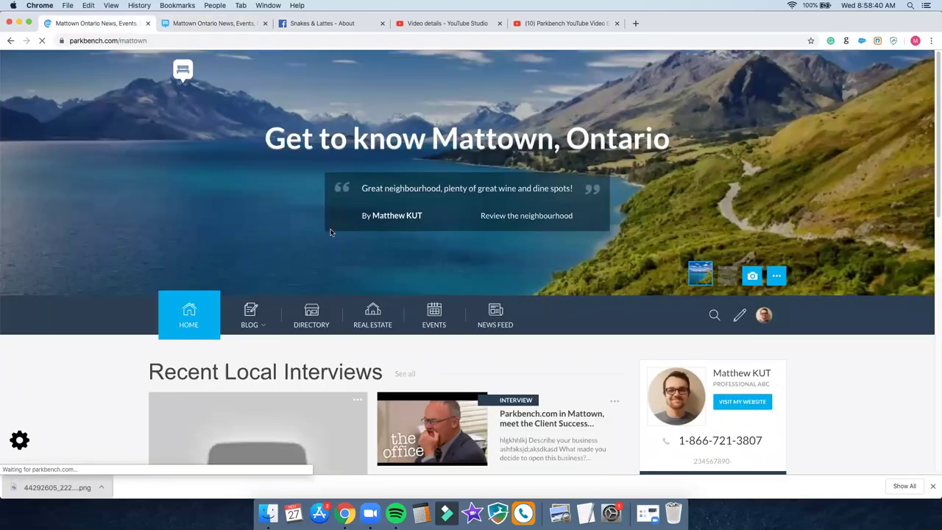
{"action": "scroll", "coordinate": [508, 279], "scroll_direction": "down", "scroll_amount": 3}
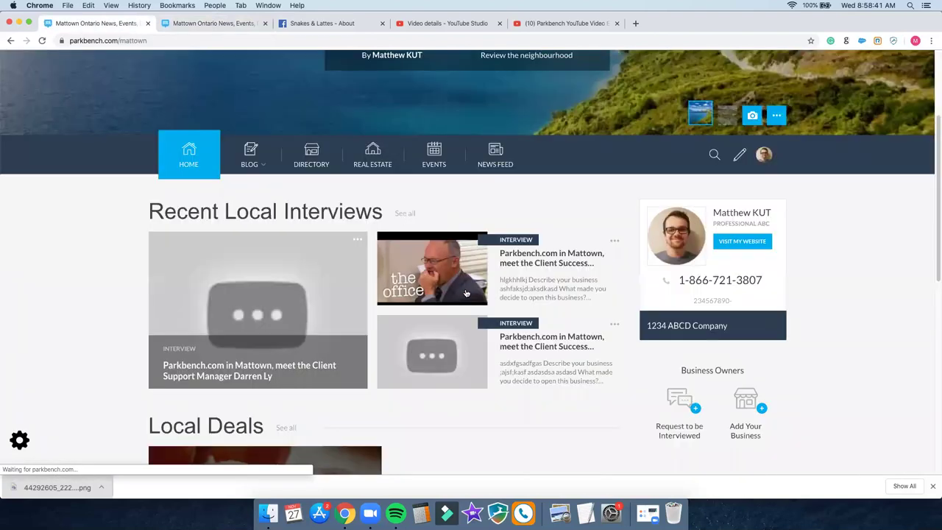
{"action": "left_click", "coordinate": [528, 274]}
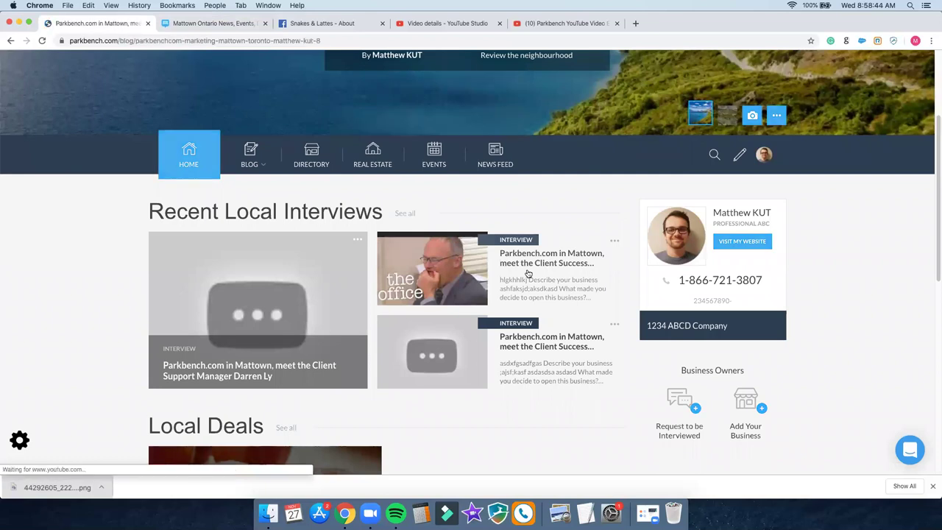
Step: Choose Edit from the post's author options menu
{"action": "scroll", "coordinate": [527, 269], "scroll_direction": "down", "scroll_amount": 1}
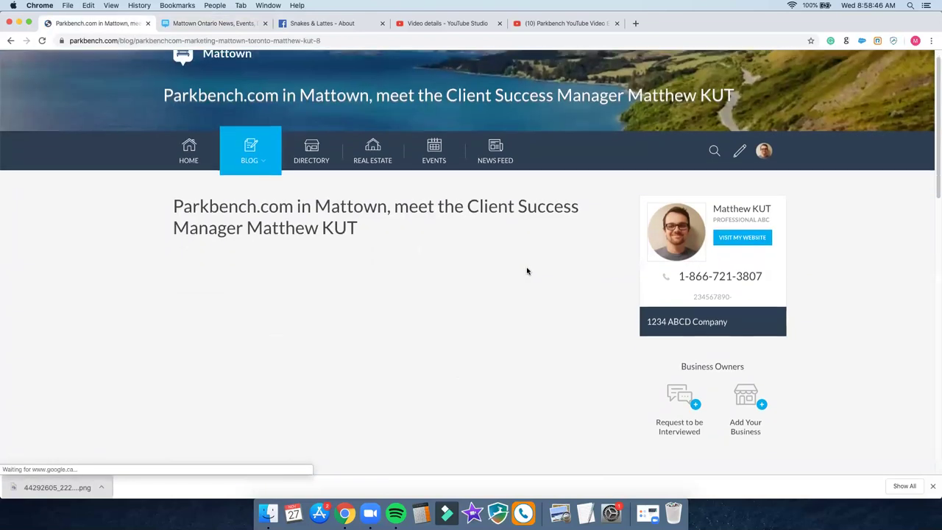
{"action": "scroll", "coordinate": [553, 254], "scroll_direction": "down", "scroll_amount": 1}
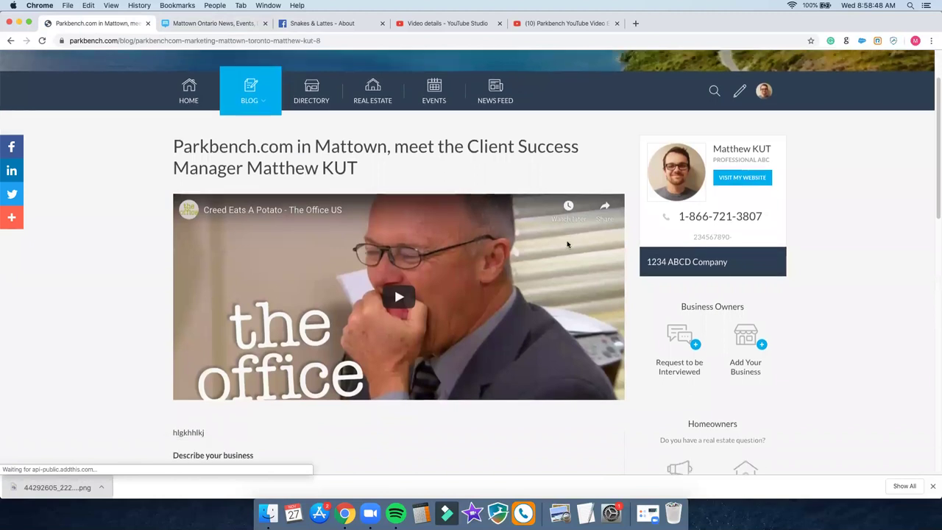
{"action": "scroll", "coordinate": [571, 249], "scroll_direction": "down", "scroll_amount": 10}
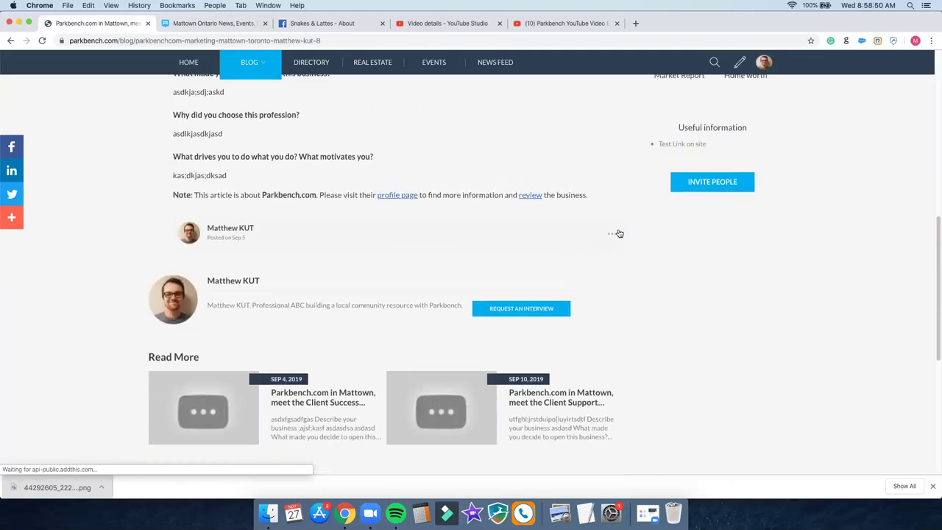
{"action": "left_click", "coordinate": [612, 238]}
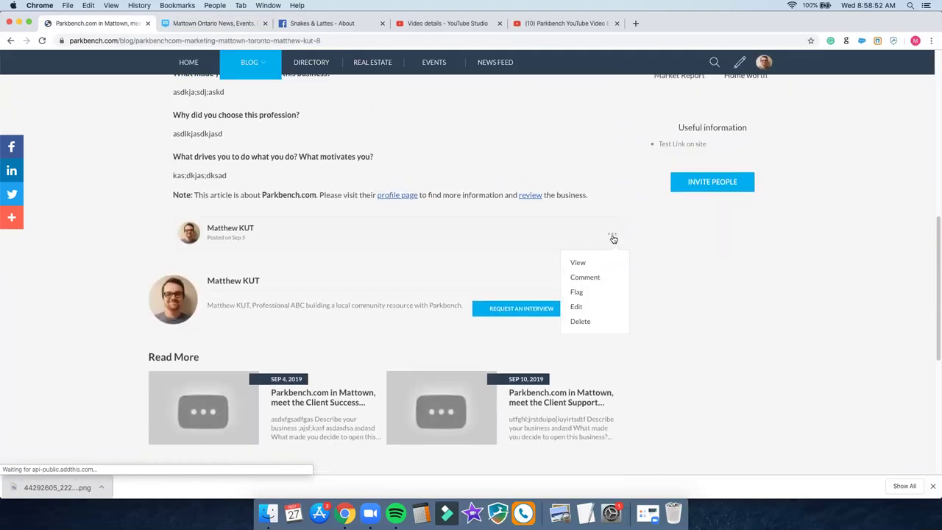
{"action": "left_click", "coordinate": [600, 307]}
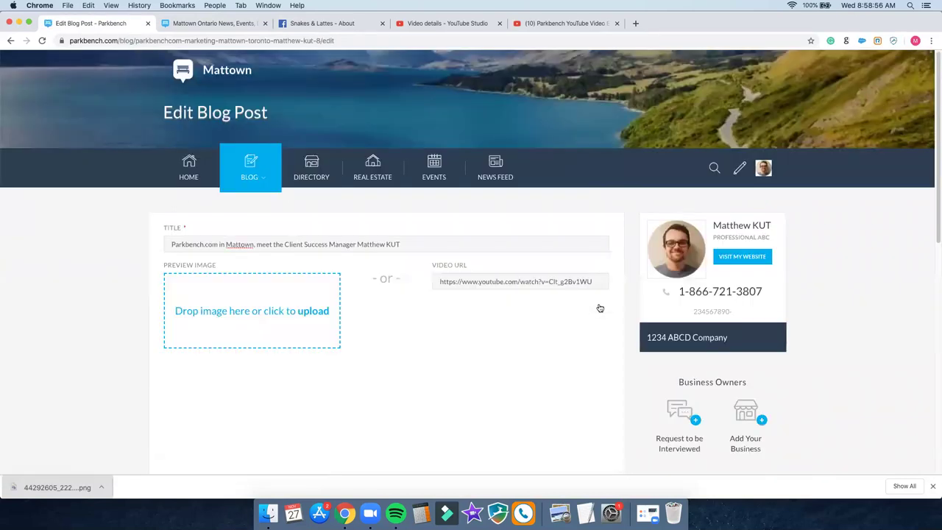
Step: Drop the downloaded Snakes & Lattes PNG into the body below 'Why did you choose this profession?'
{"action": "scroll", "coordinate": [600, 308], "scroll_direction": "down", "scroll_amount": 2}
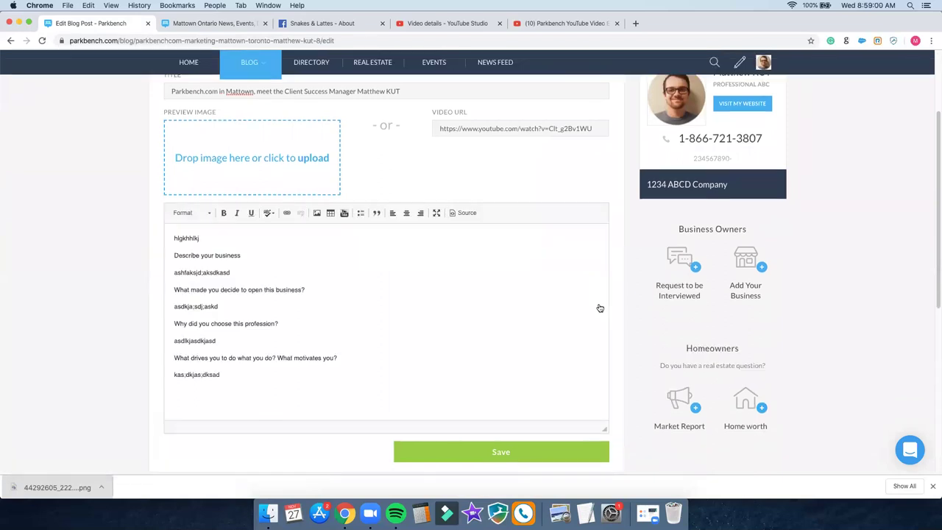
{"action": "left_click", "coordinate": [410, 303]}
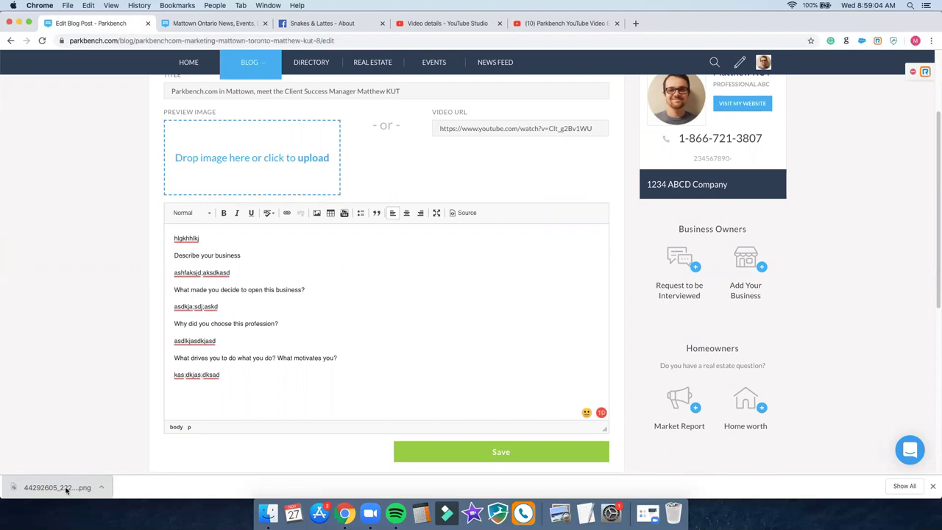
{"action": "left_click_drag", "start_coordinate": [63, 488], "coordinate": [178, 335]}
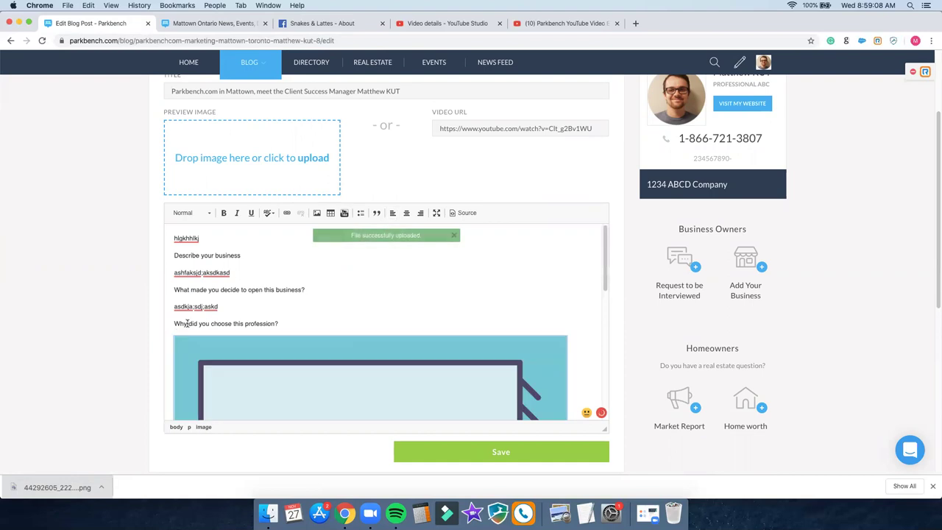
{"action": "scroll", "coordinate": [324, 297], "scroll_direction": "down", "scroll_amount": 5}
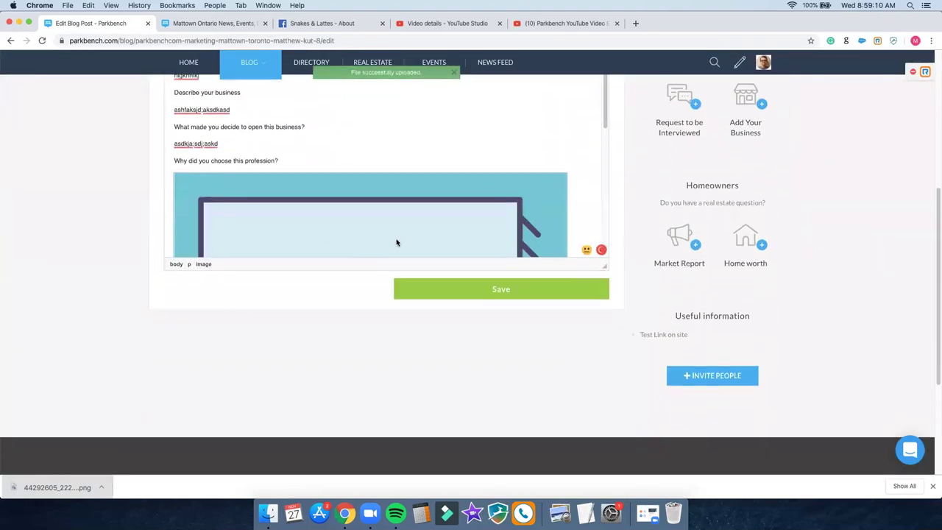
{"action": "scroll", "coordinate": [530, 166], "scroll_direction": "down", "scroll_amount": 10}
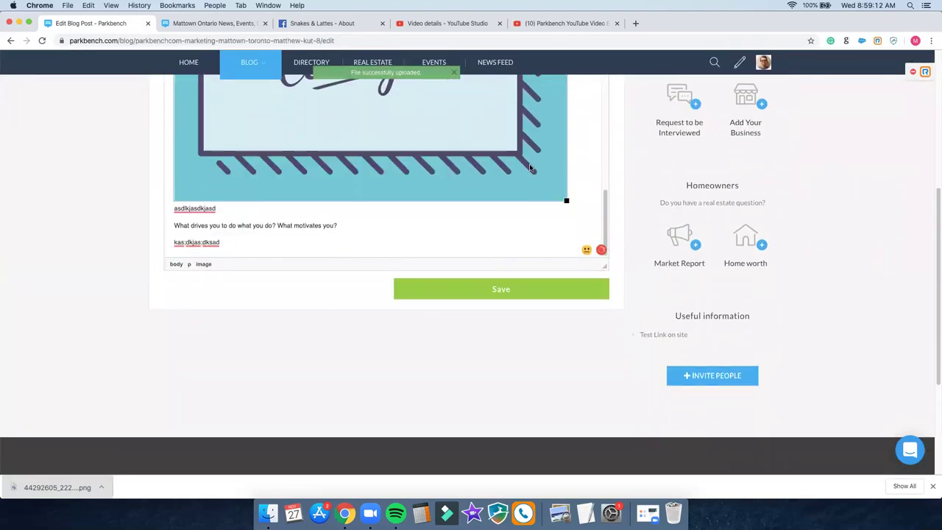
Step: Save the post and confirm the Snakes & Lattes College logo appears under the profession question
{"action": "left_click", "coordinate": [492, 291]}
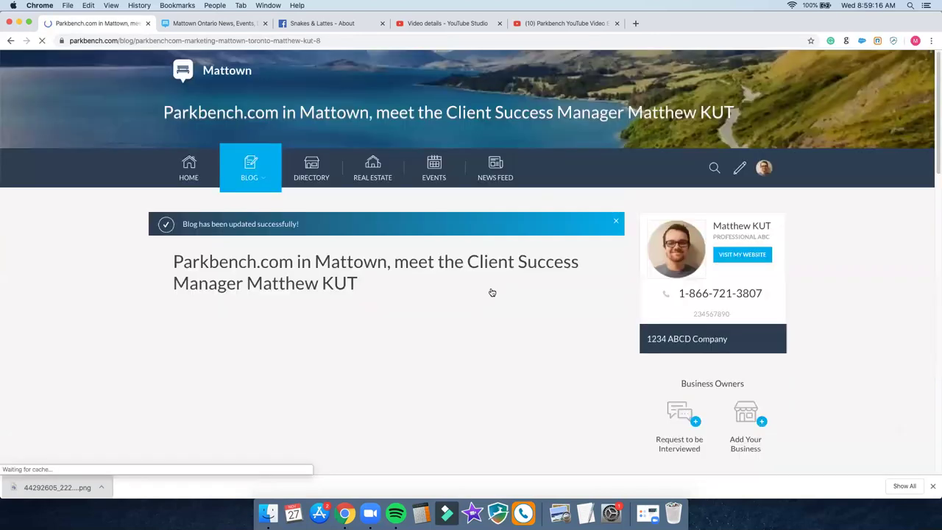
{"action": "scroll", "coordinate": [492, 292], "scroll_direction": "down", "scroll_amount": 4}
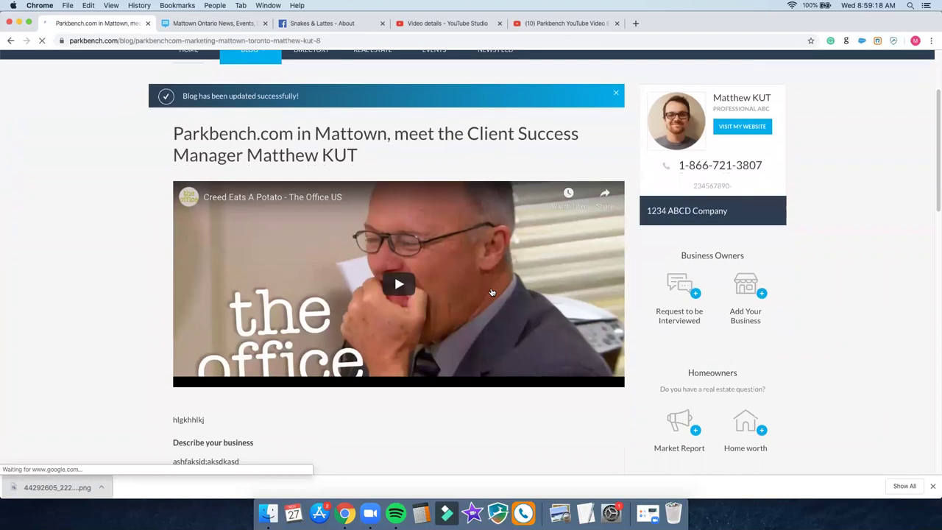
{"action": "scroll", "coordinate": [491, 292], "scroll_direction": "down", "scroll_amount": 9}
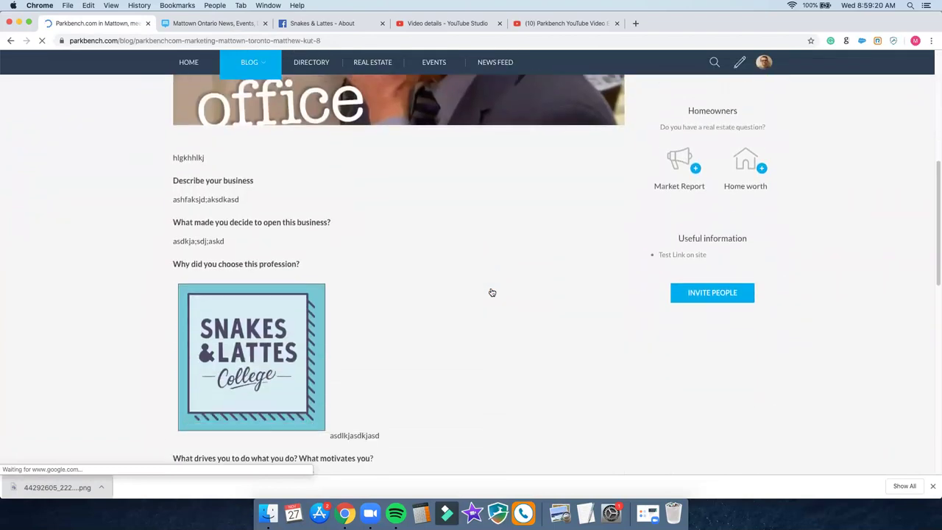
{"action": "scroll", "coordinate": [492, 293], "scroll_direction": "down", "scroll_amount": 2}
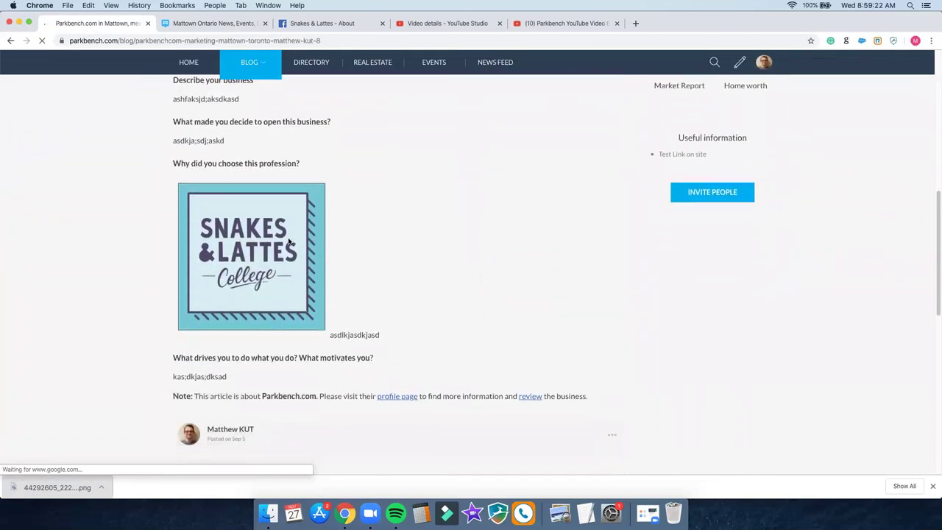